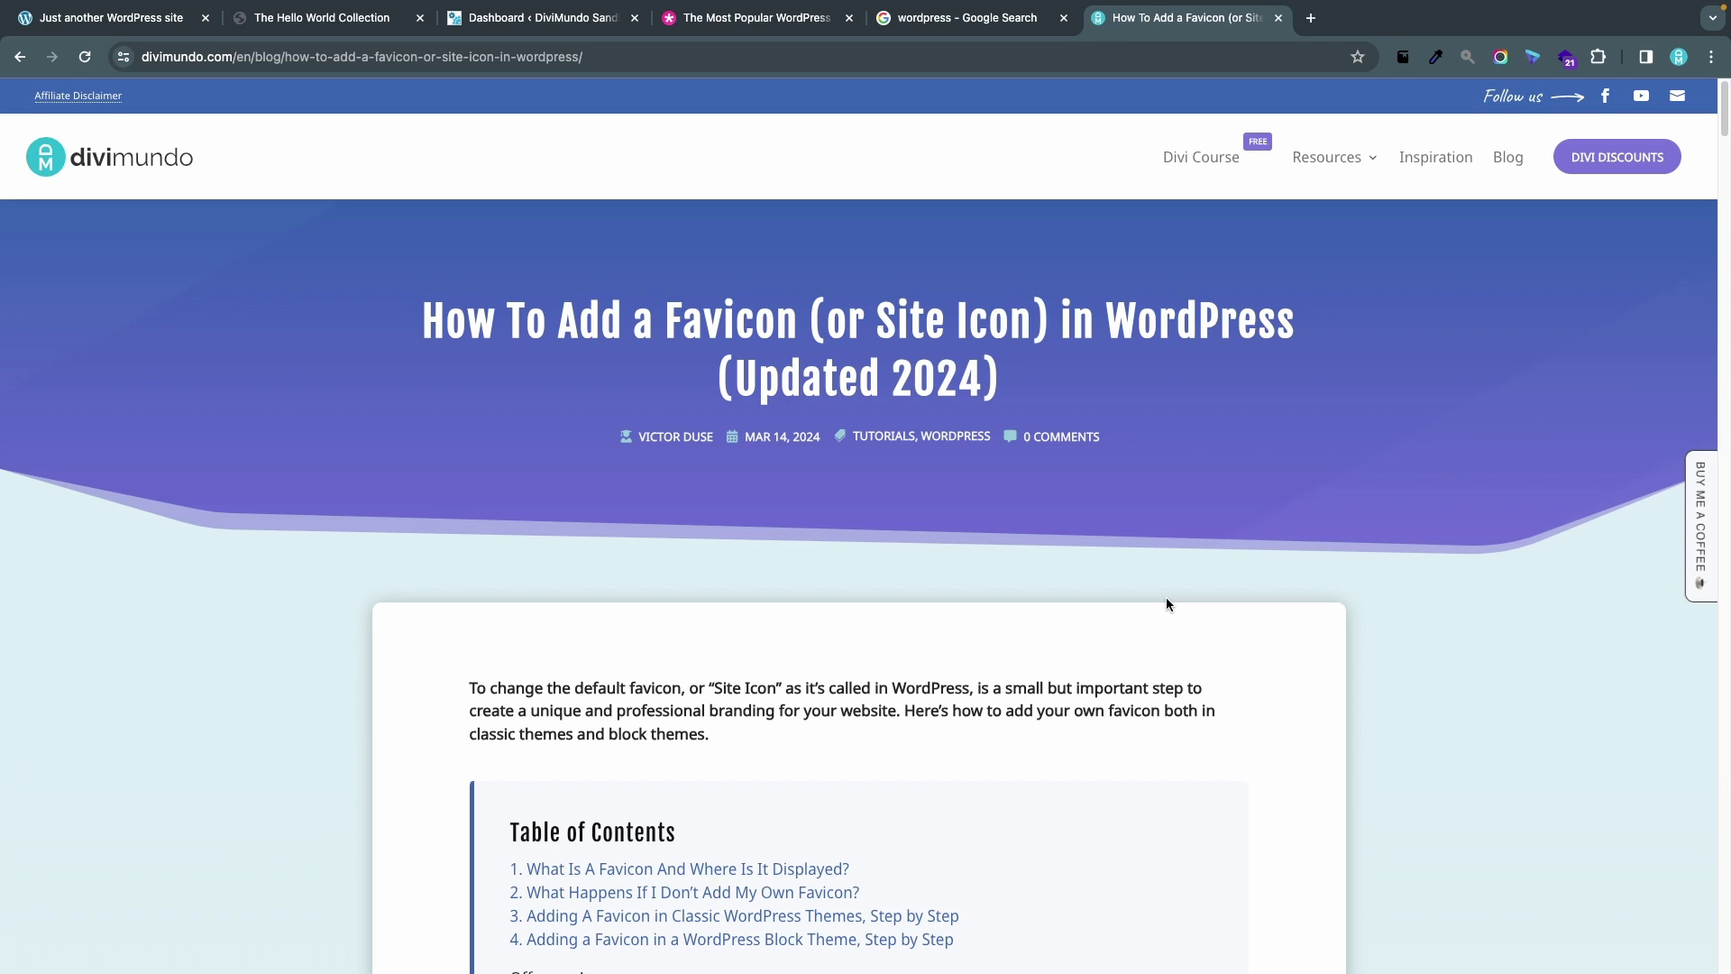
- Switch to the Google search results tab for 'wordpress'
click(935, 16)
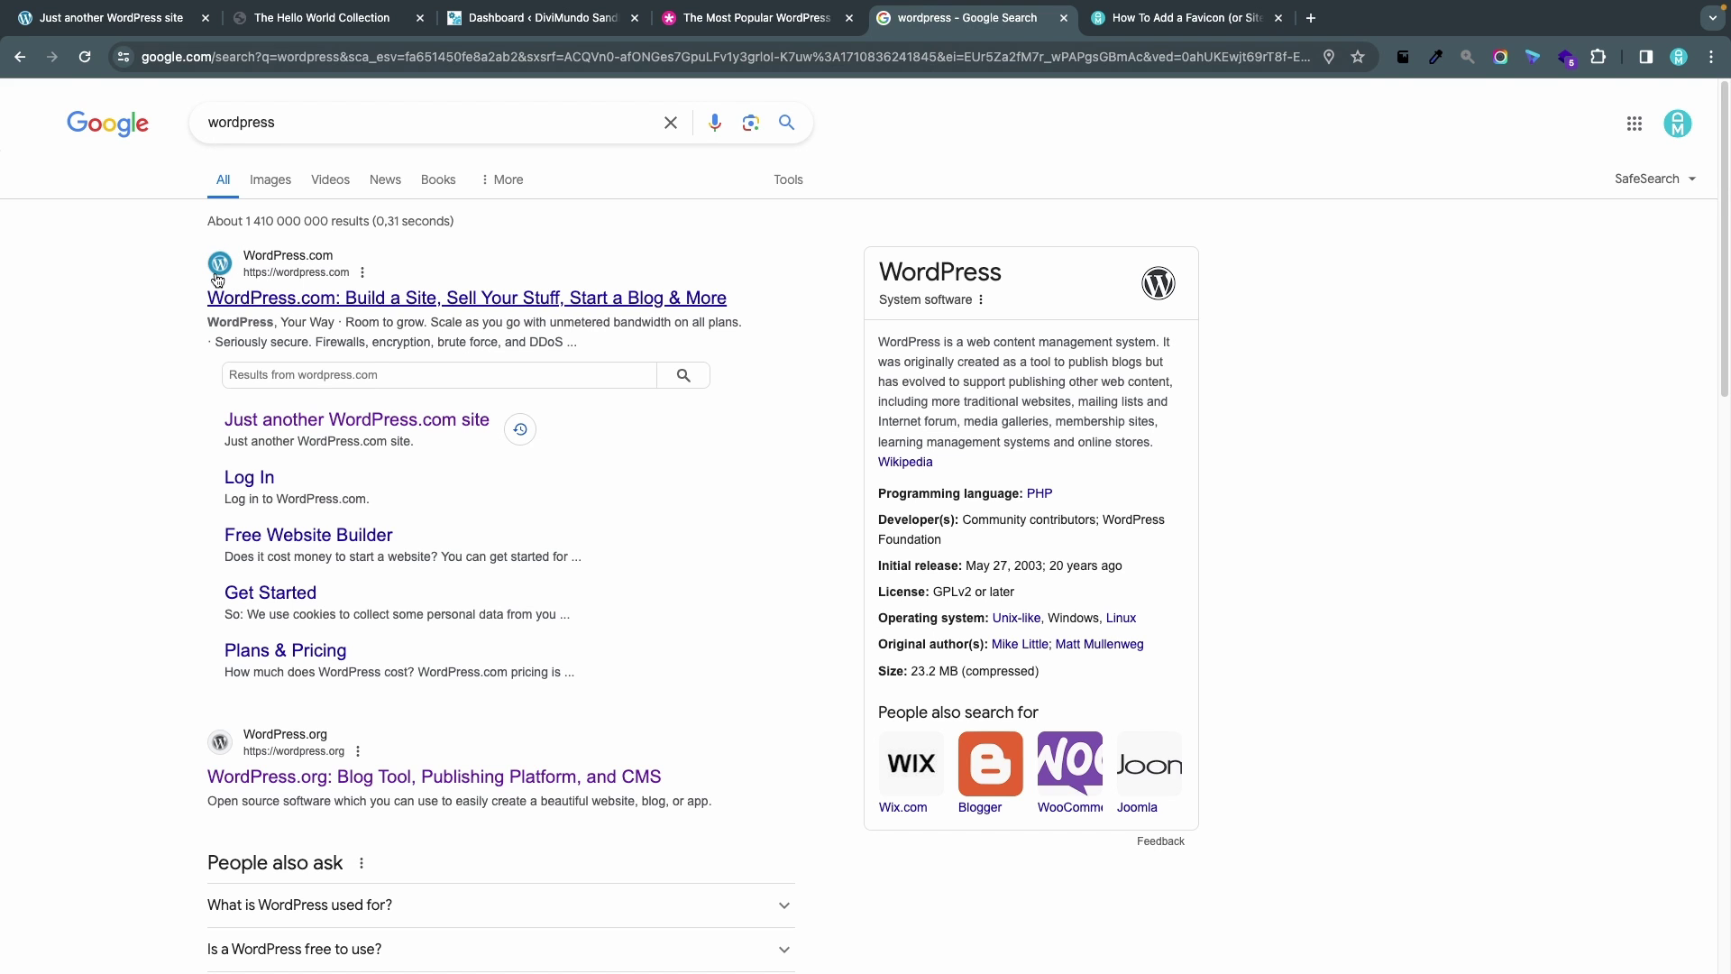
scroll(223, 291, down, 4)
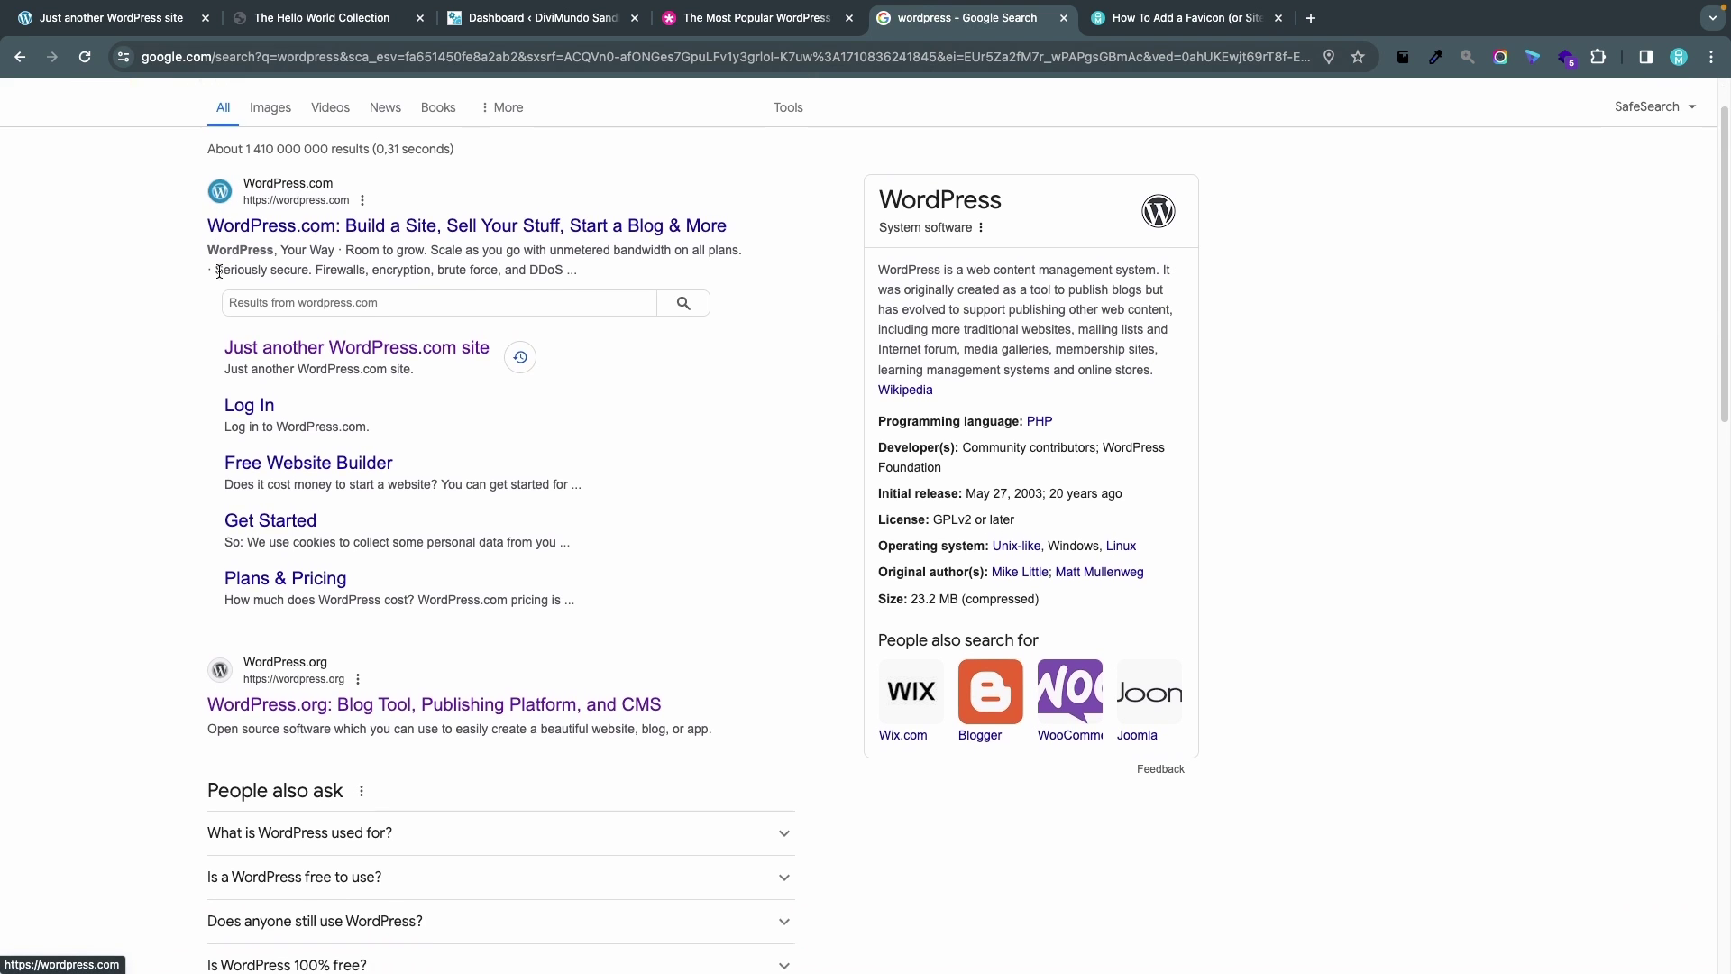
scroll(230, 310, down, 12)
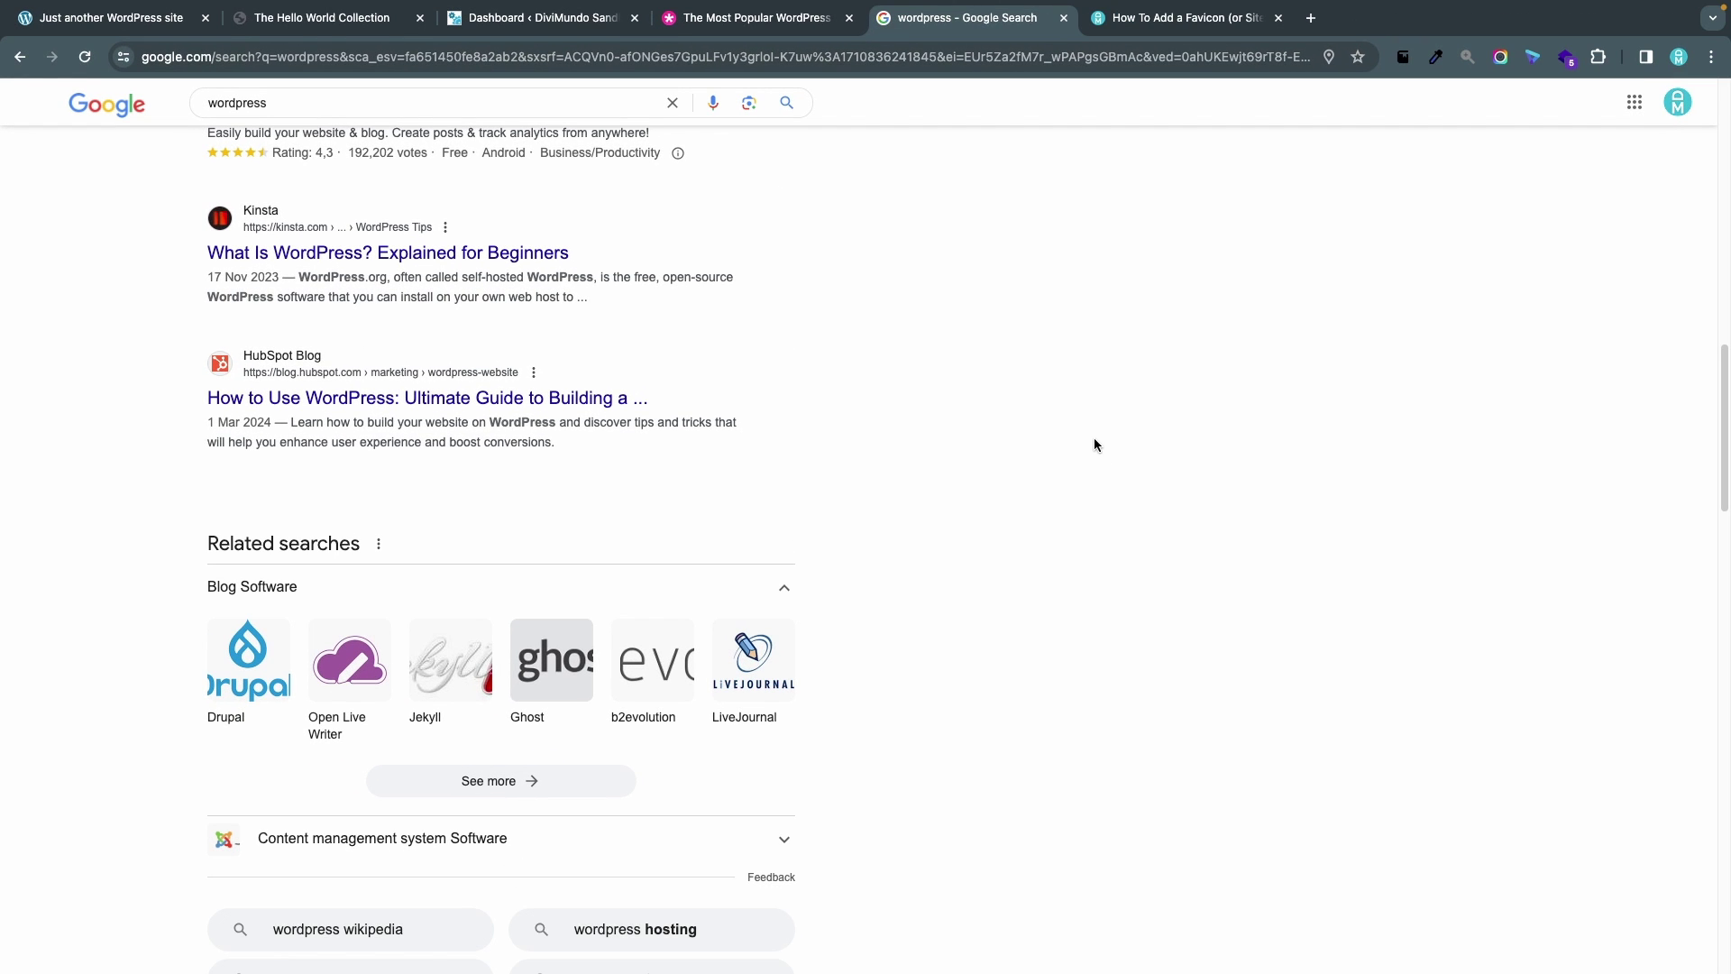
- Switch to the DiviMundo Sandbox admin dashboard and reveal the Appearance menu options
click(534, 18)
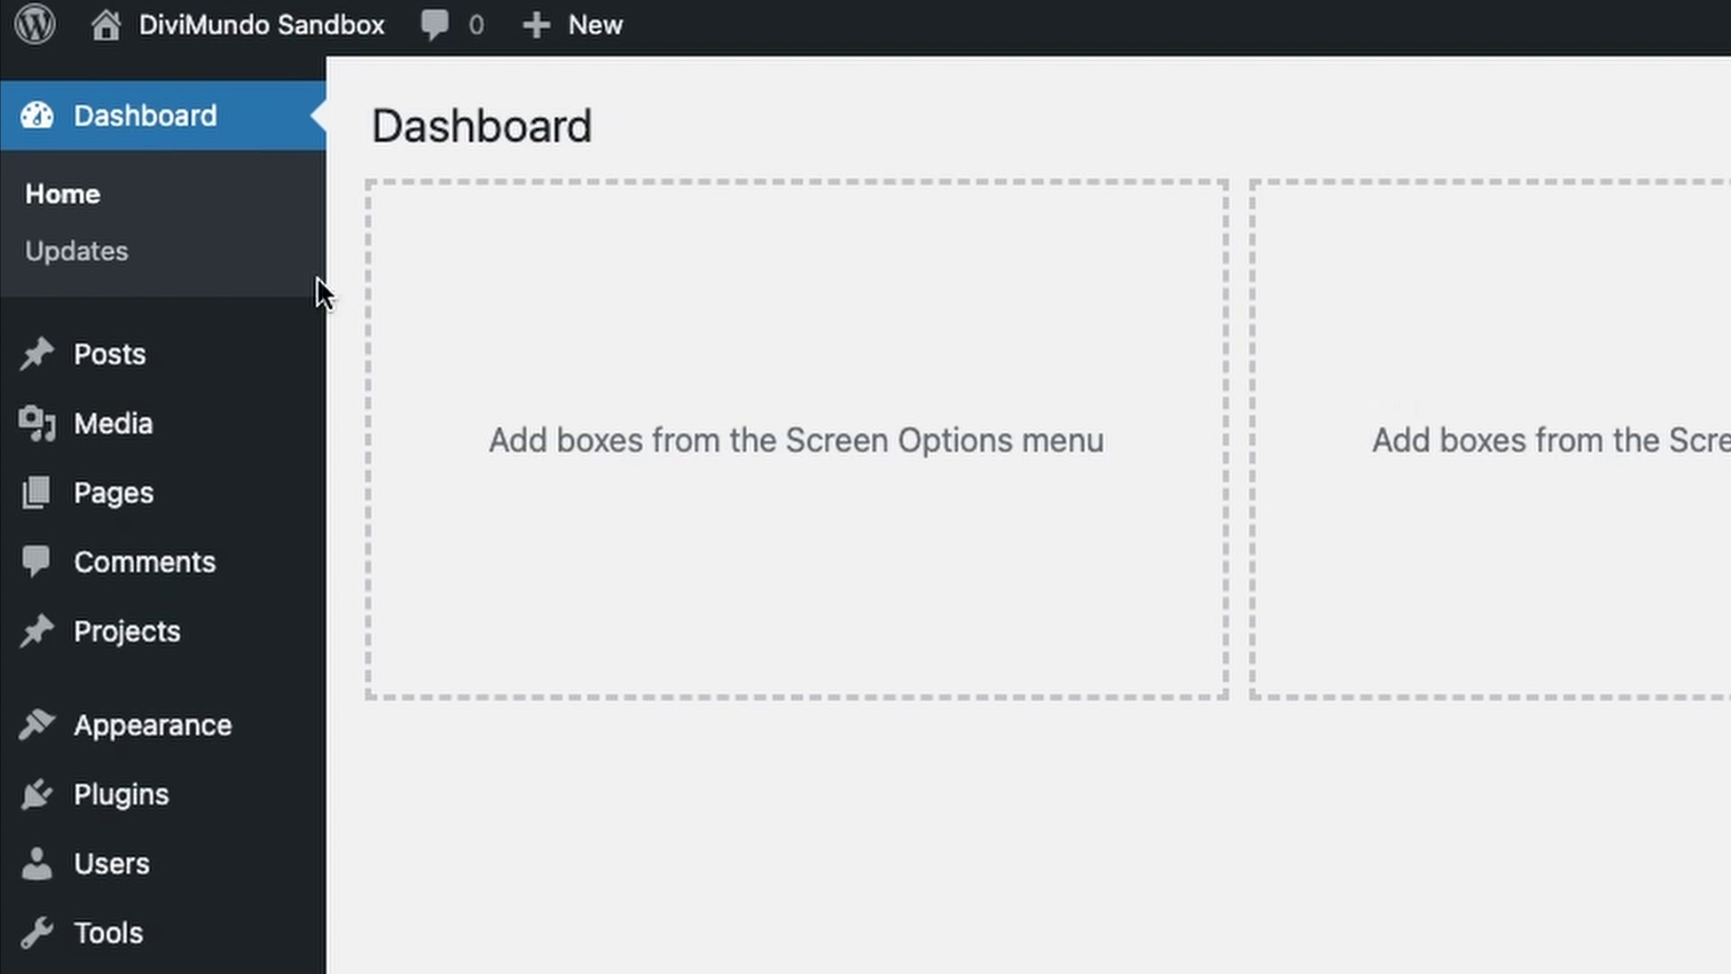
mouse_move(168, 735)
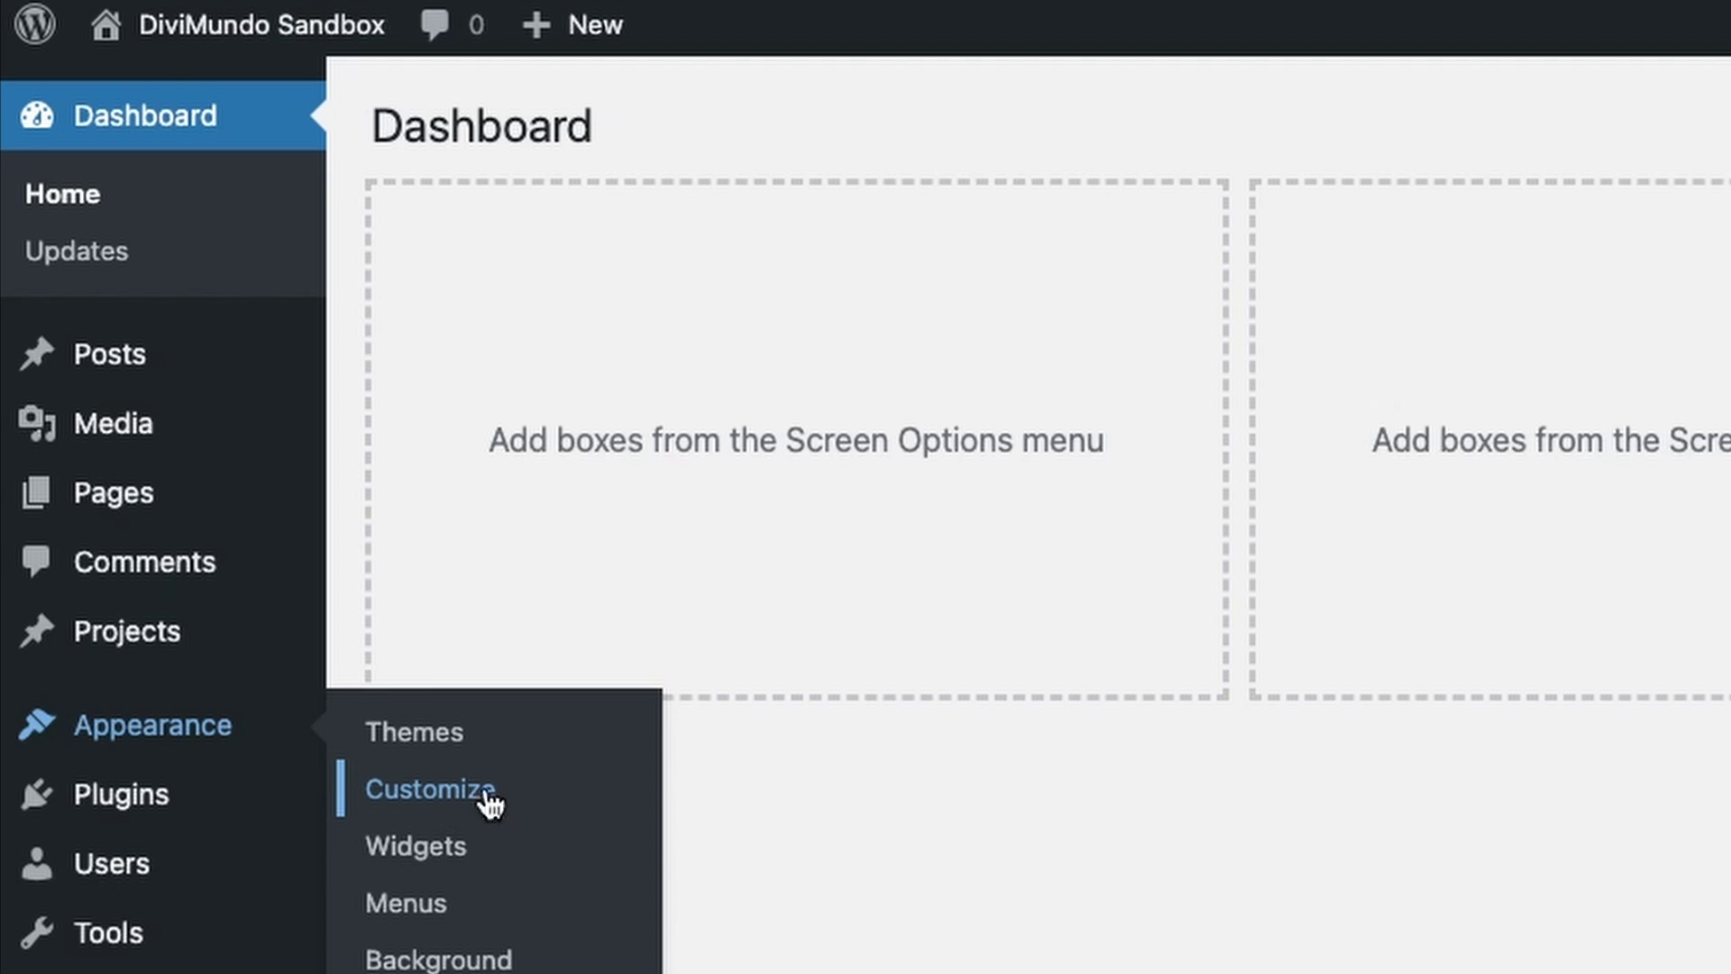
- Open the Customizer at General Settings > Site Identity, where no site icon is set yet
click(420, 810)
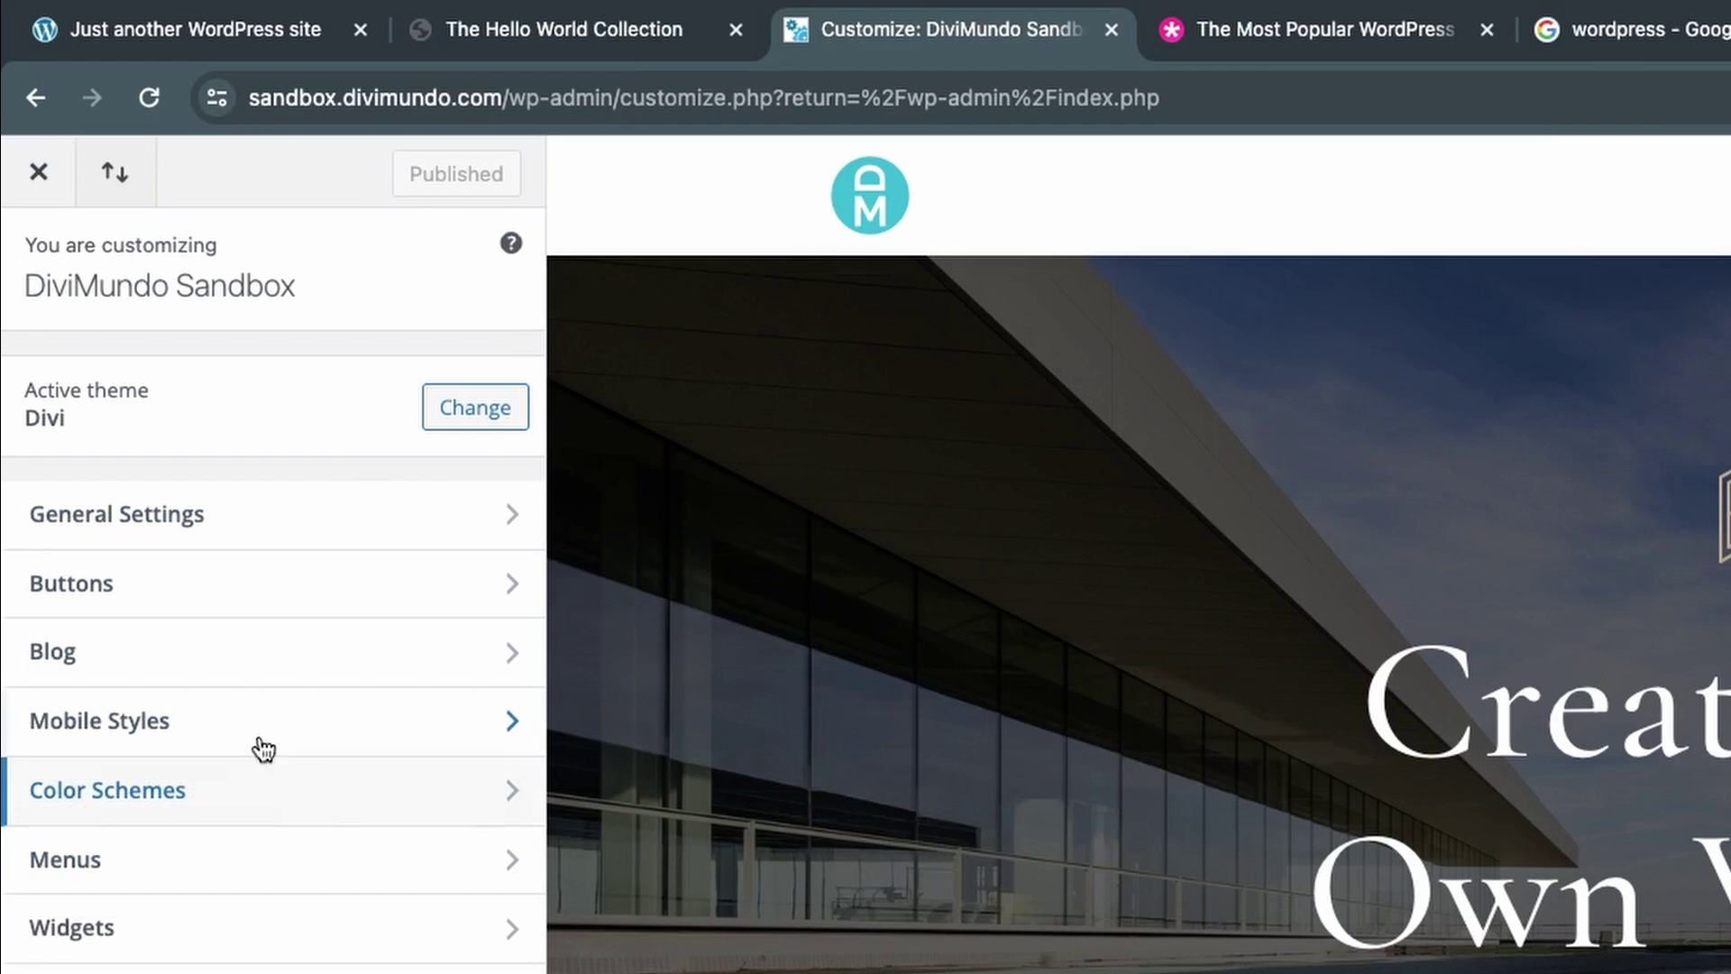
click(256, 544)
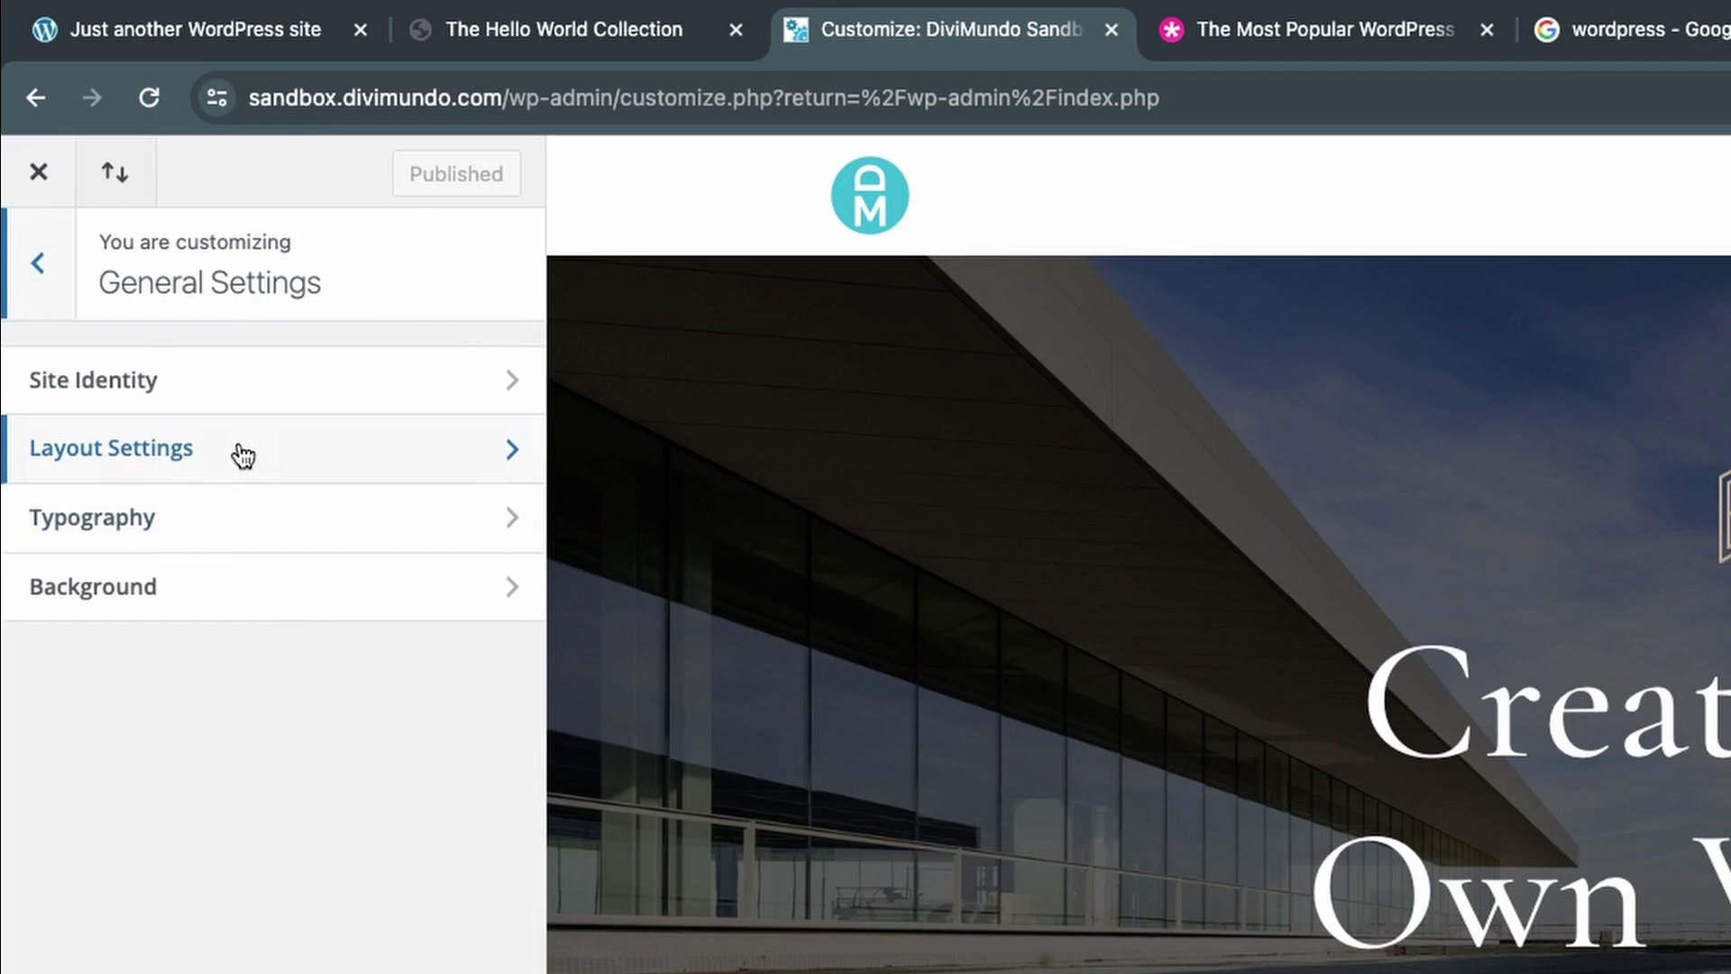
click(444, 413)
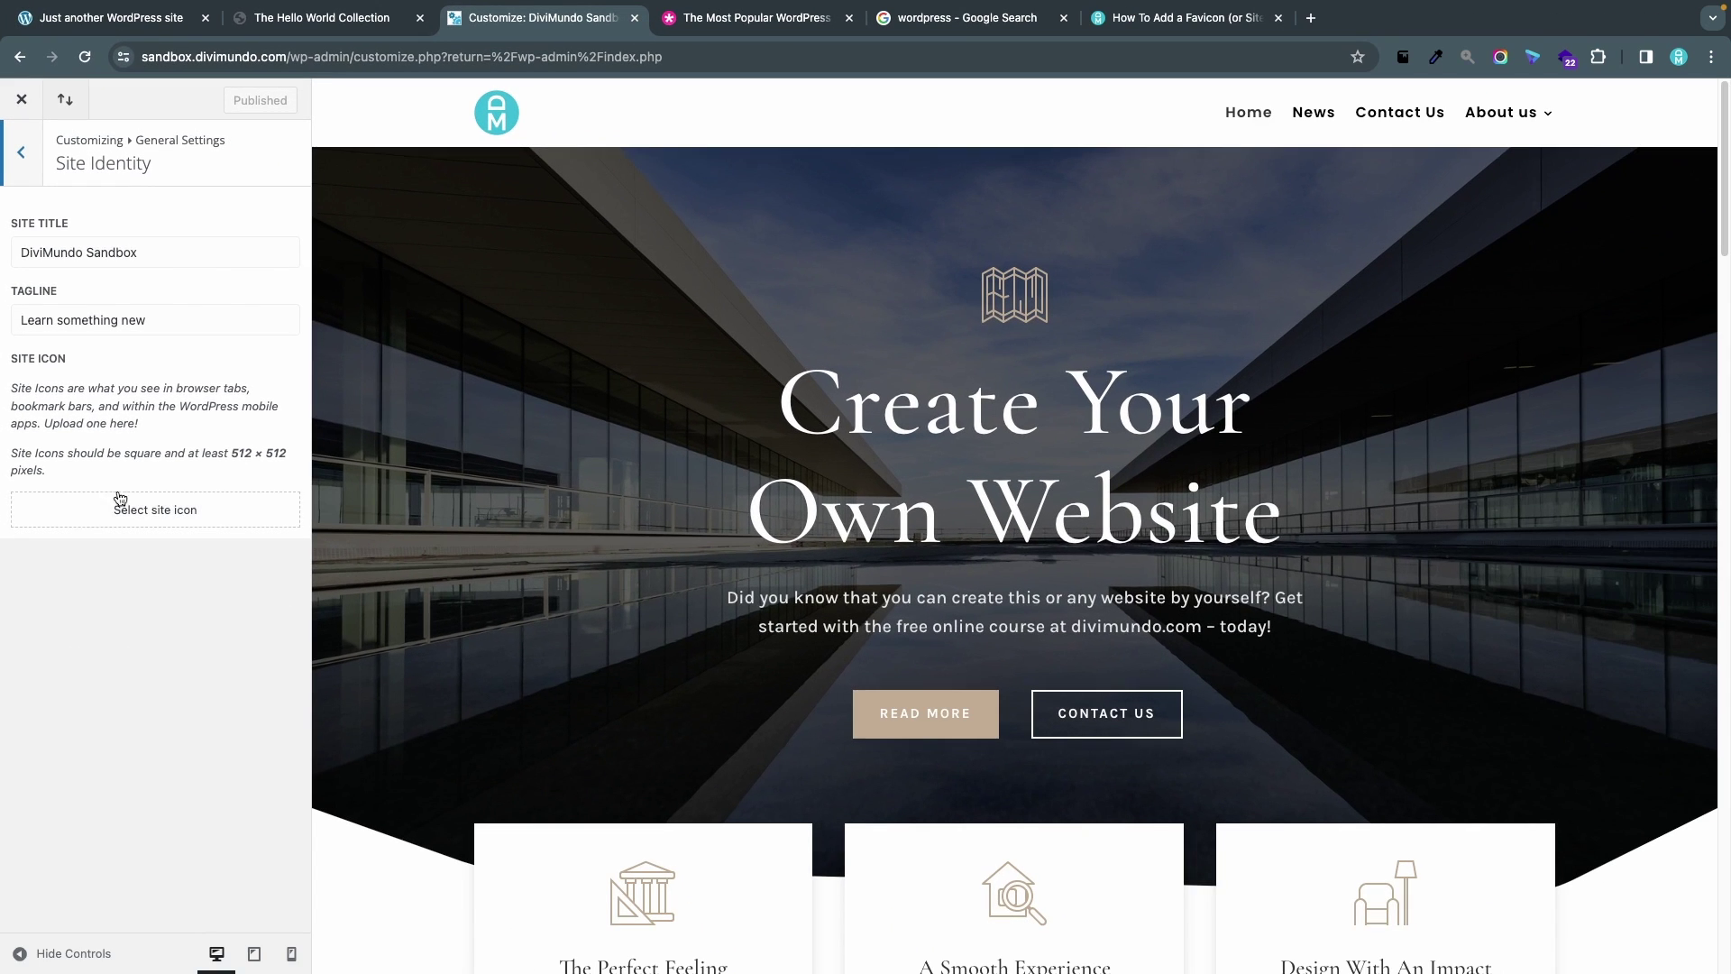
- Choose the divimundo-big-png.png logo from the media library as the site icon image
click(184, 521)
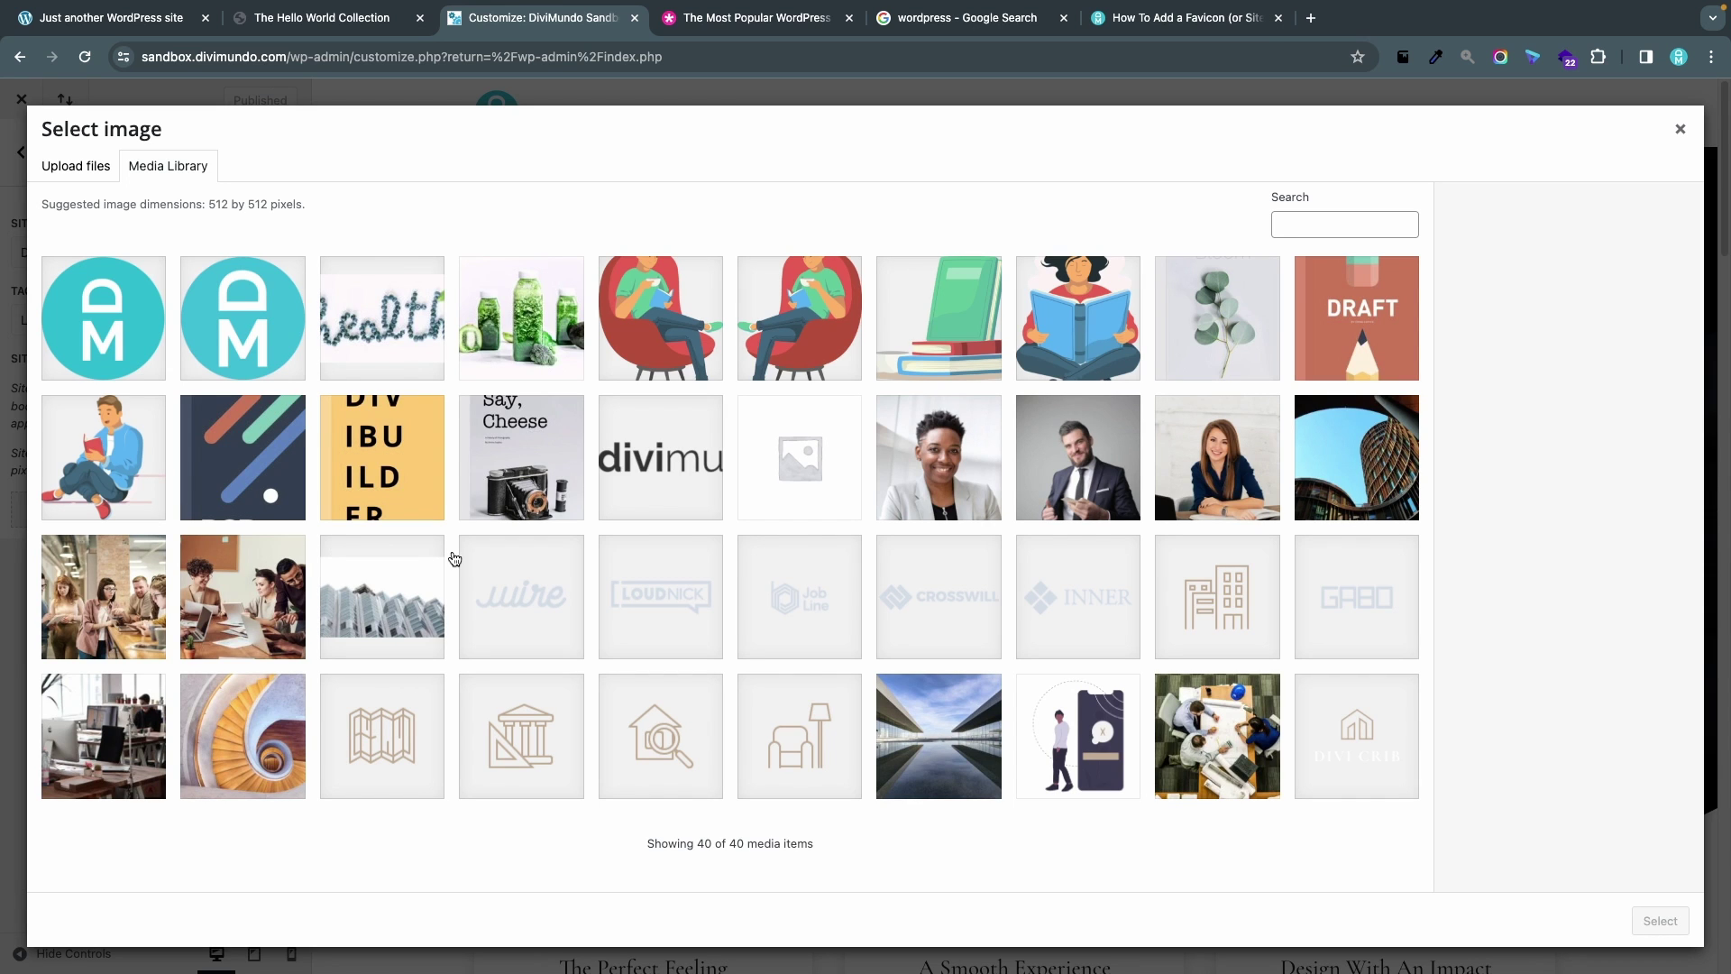
click(97, 168)
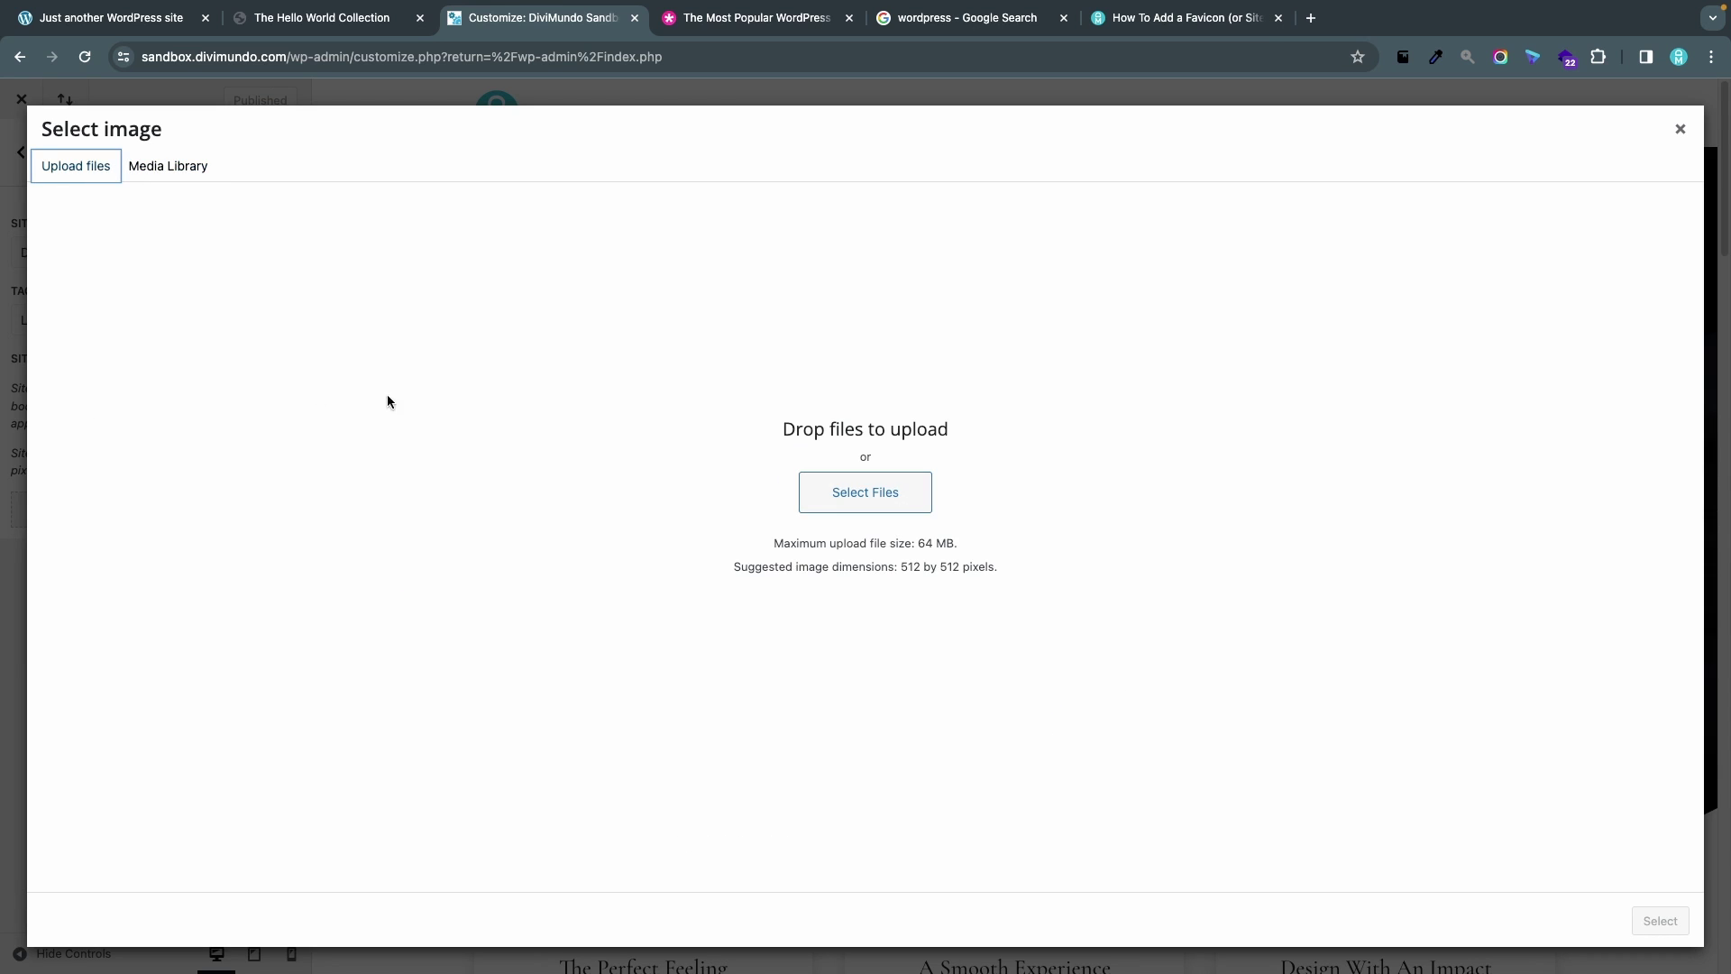
click(194, 166)
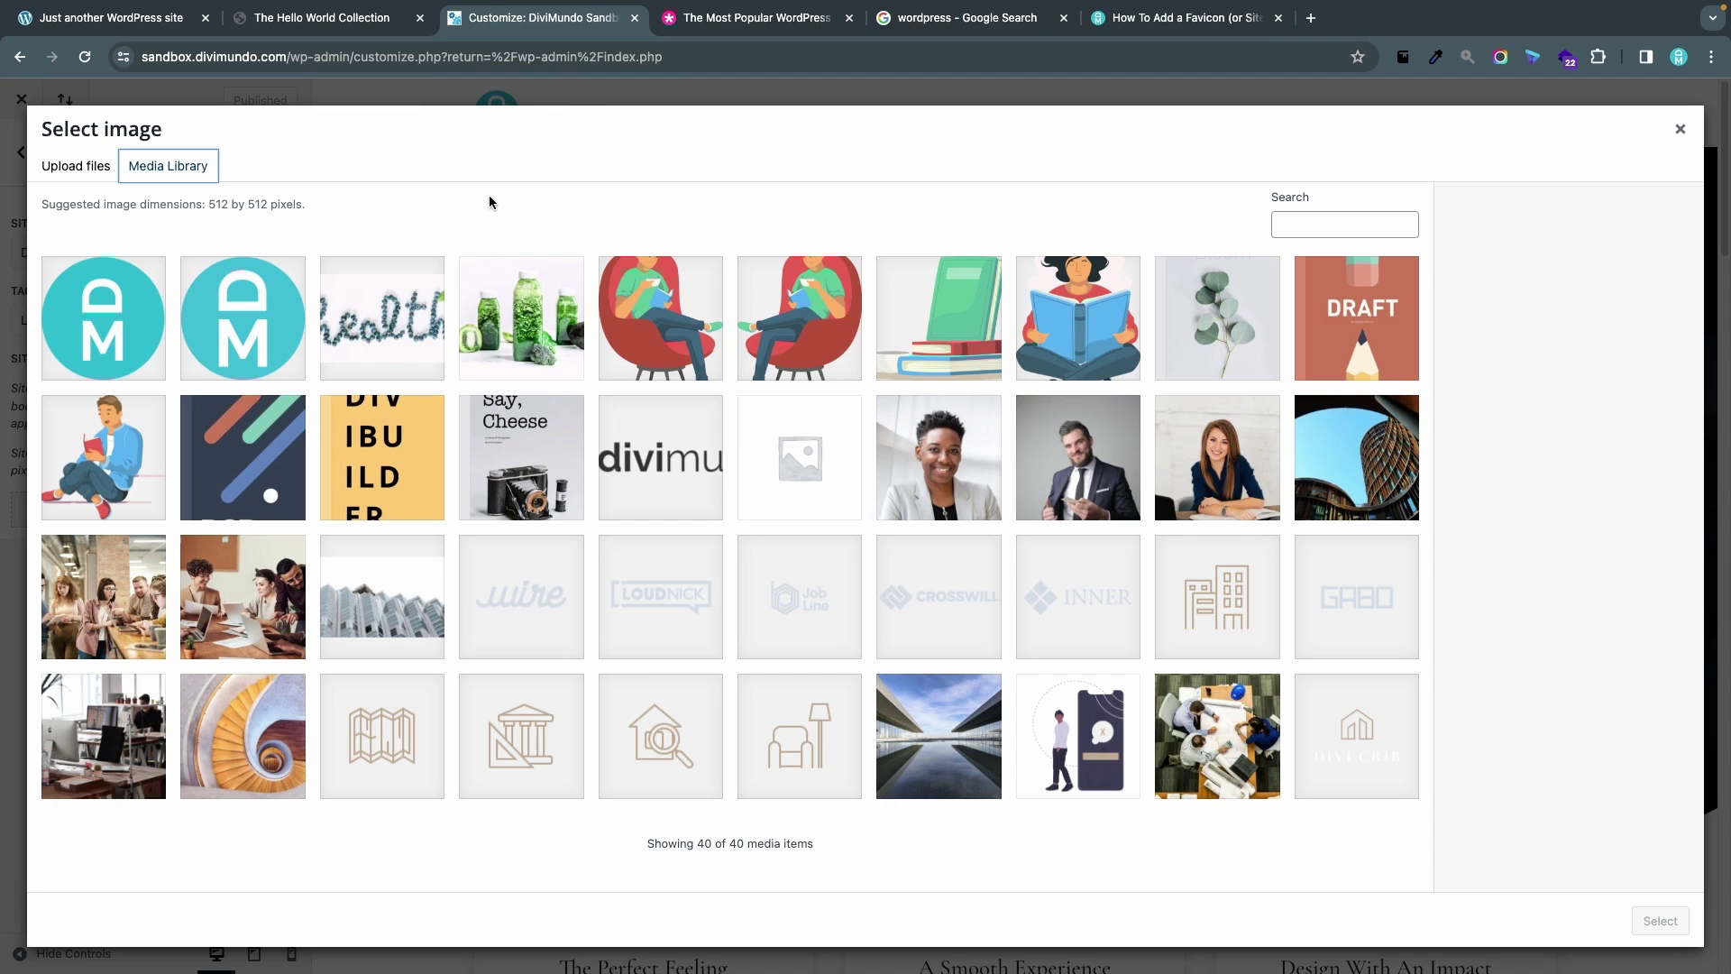
click(273, 322)
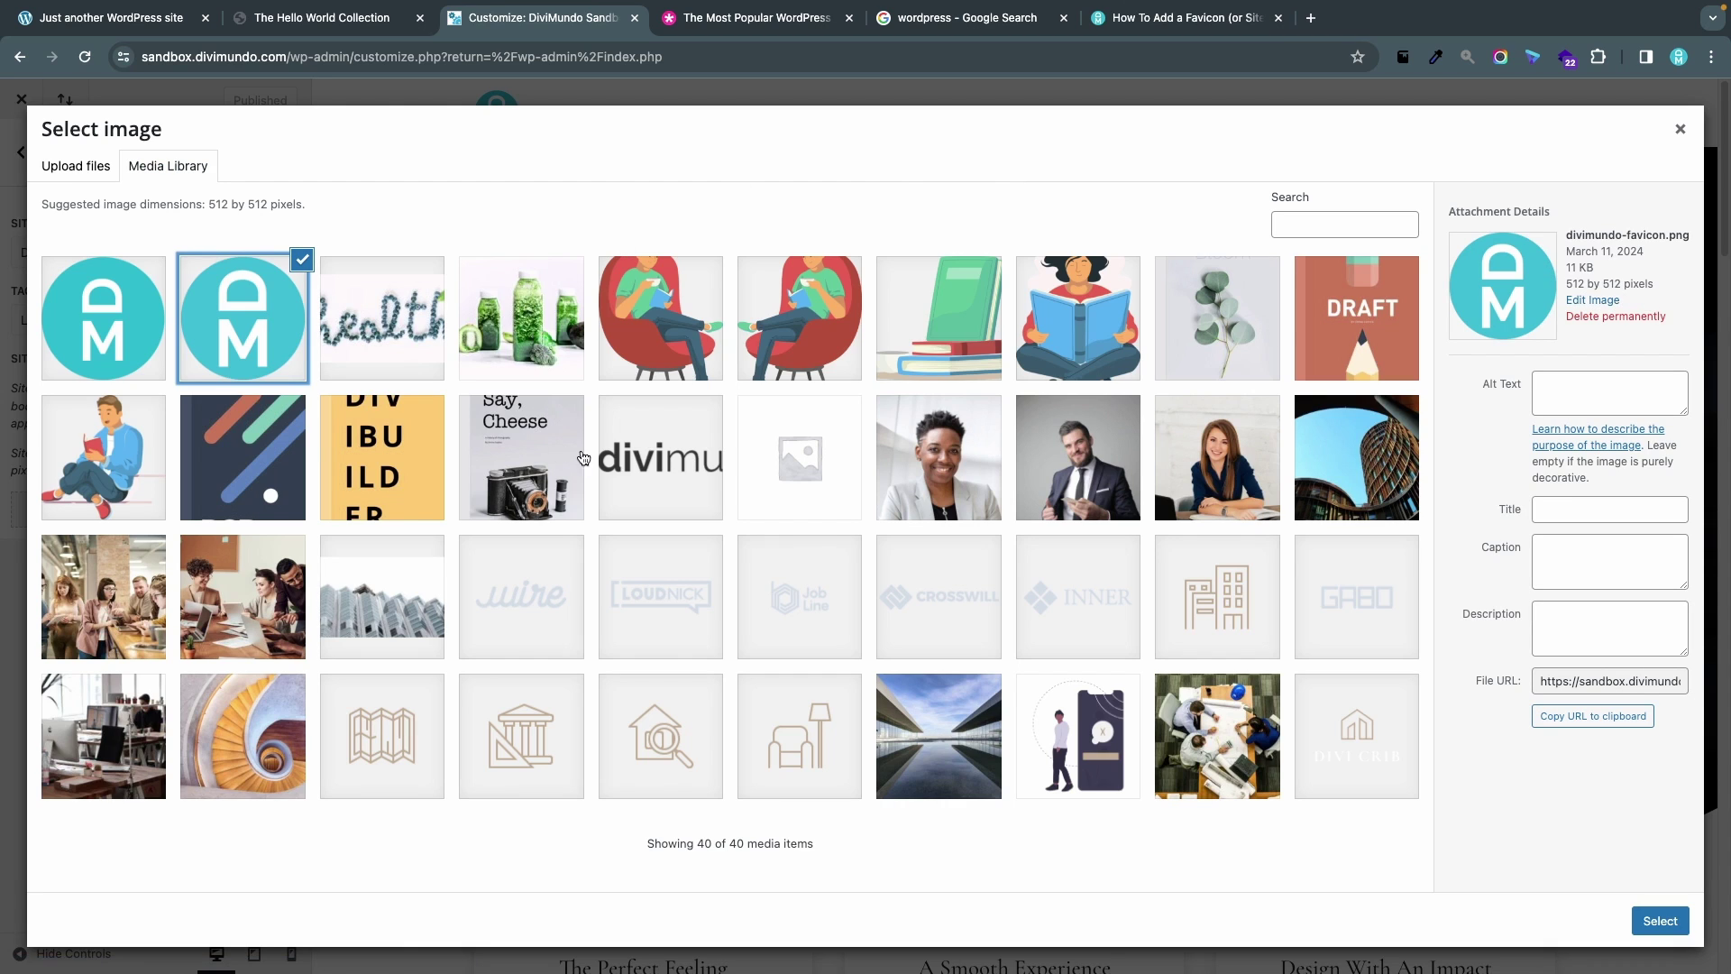
click(627, 464)
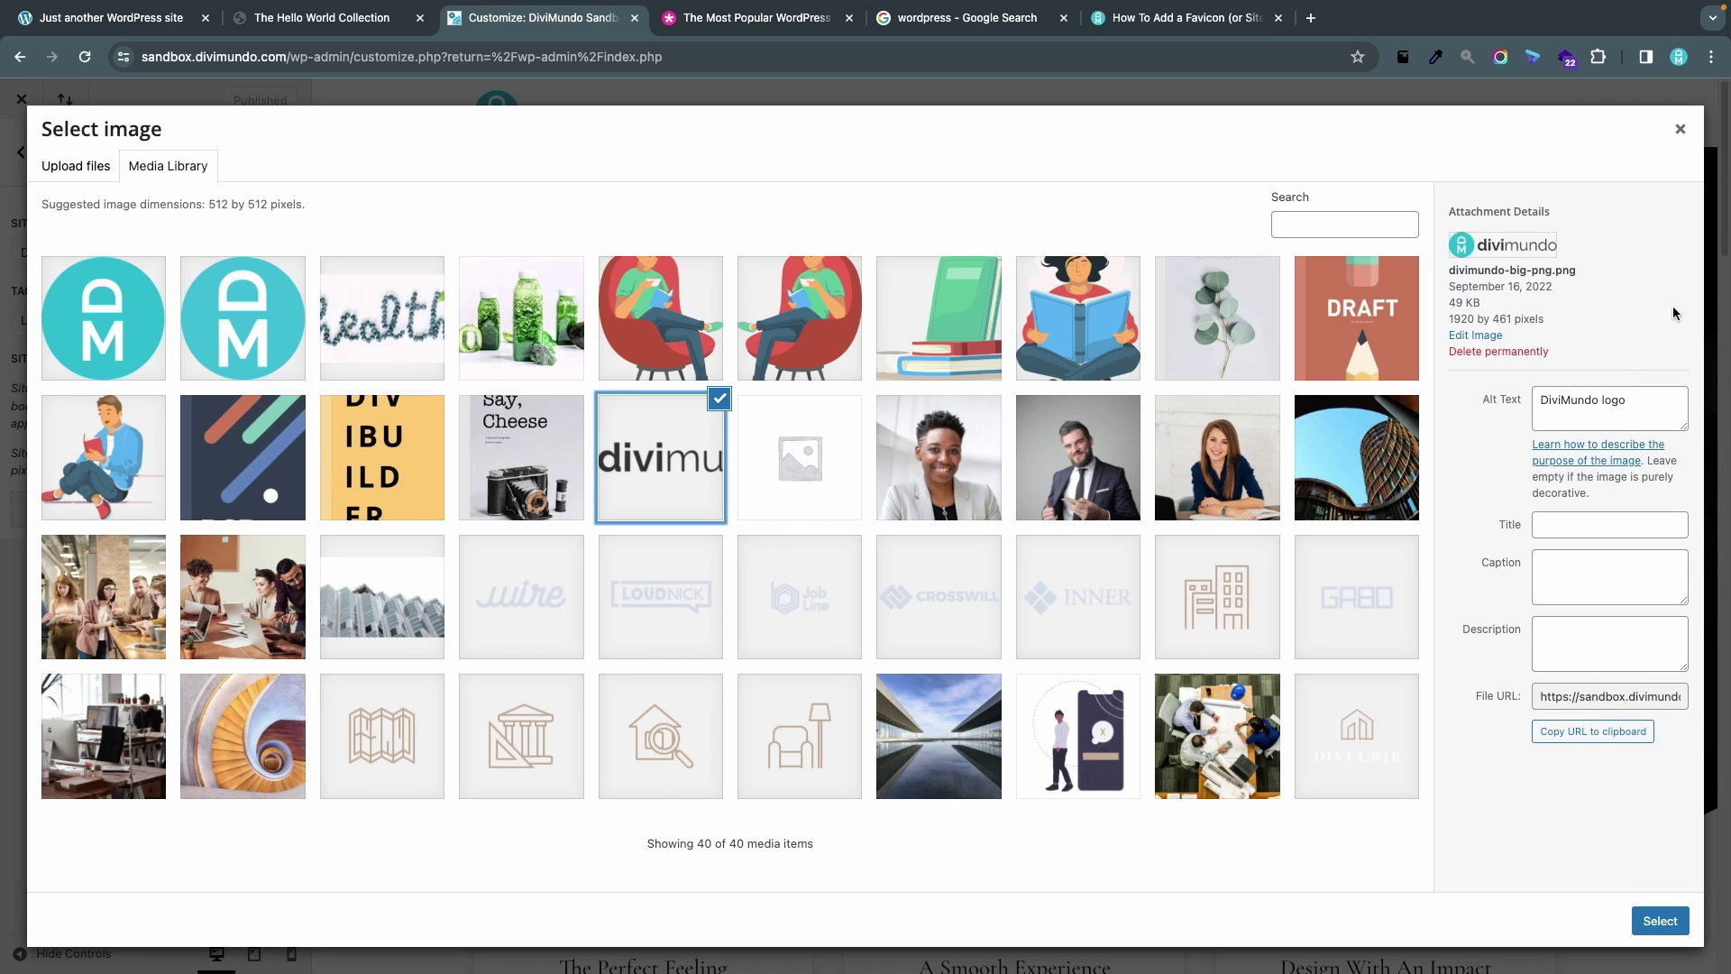
- Crop the divimundo logo down to its teal round DM circle as the site icon
click(1652, 922)
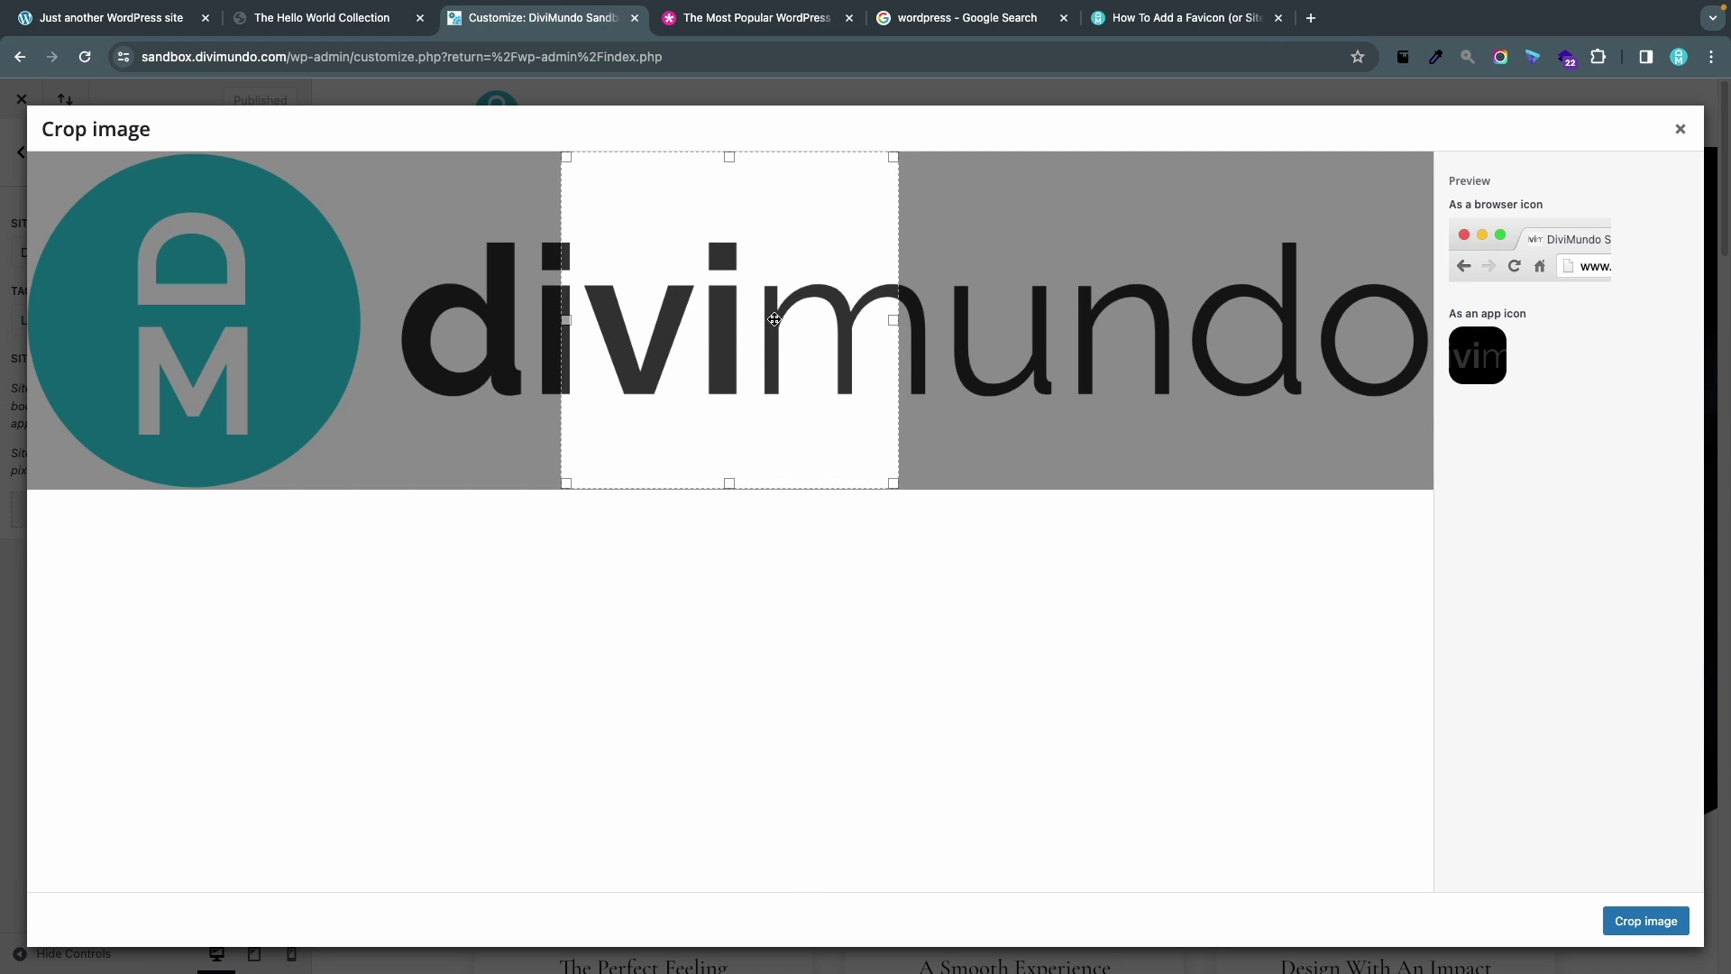
drag(773, 319, 205, 303)
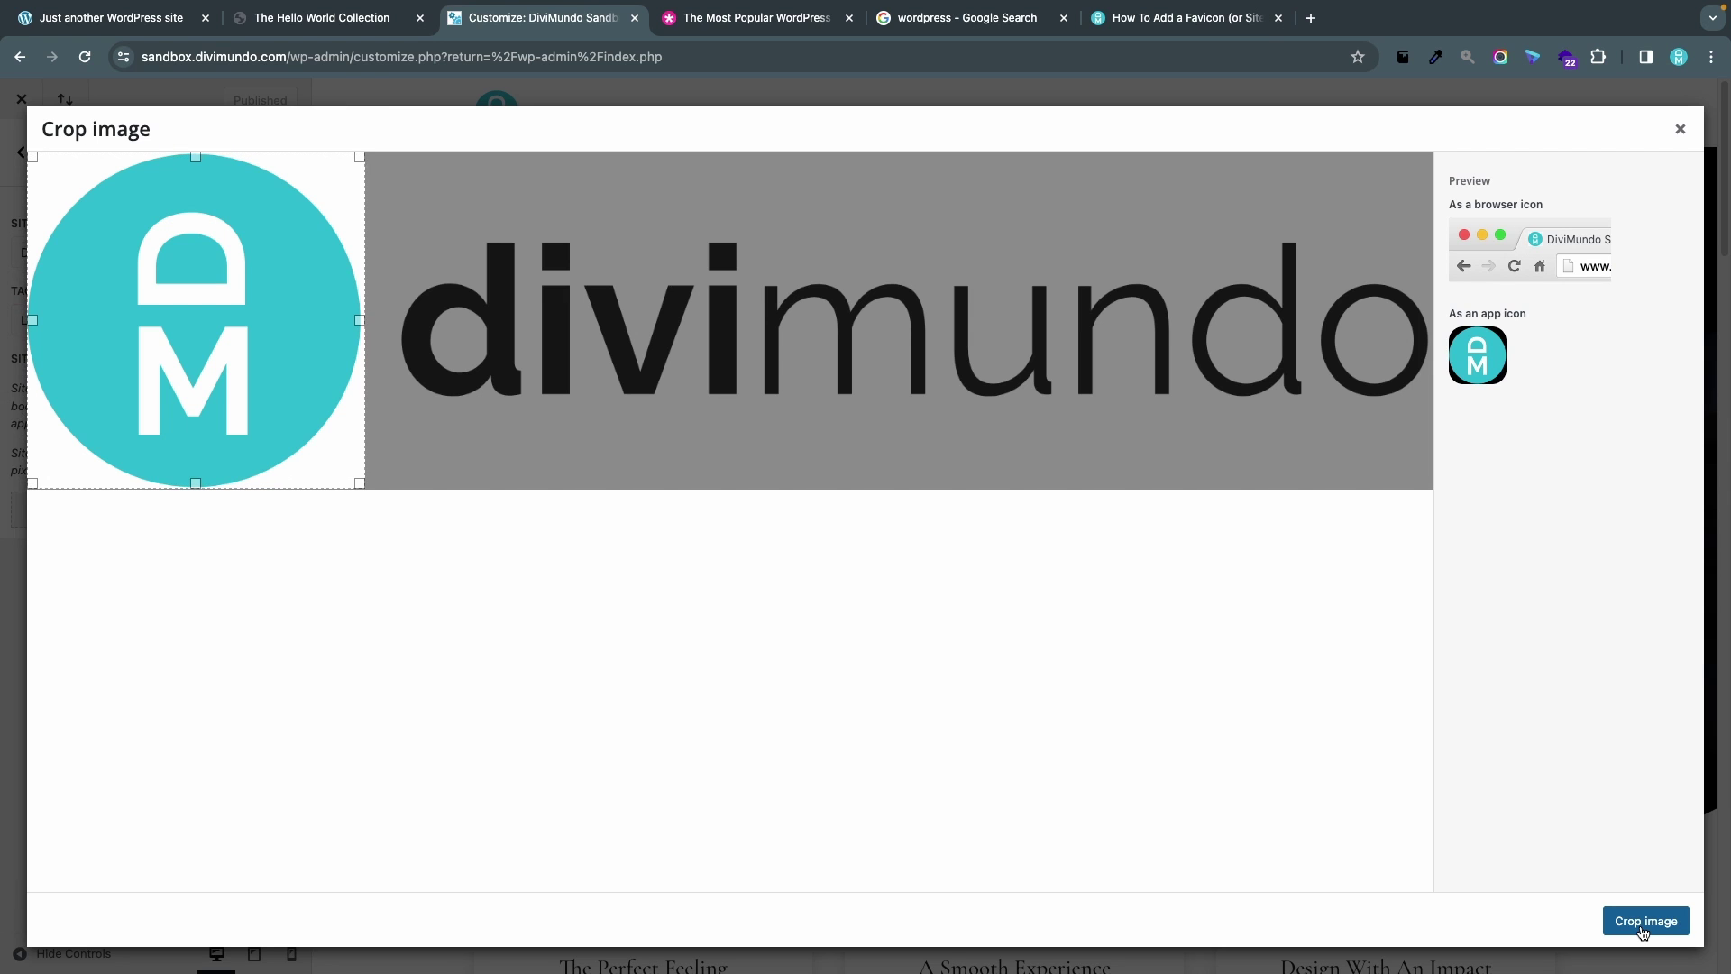
click(1642, 929)
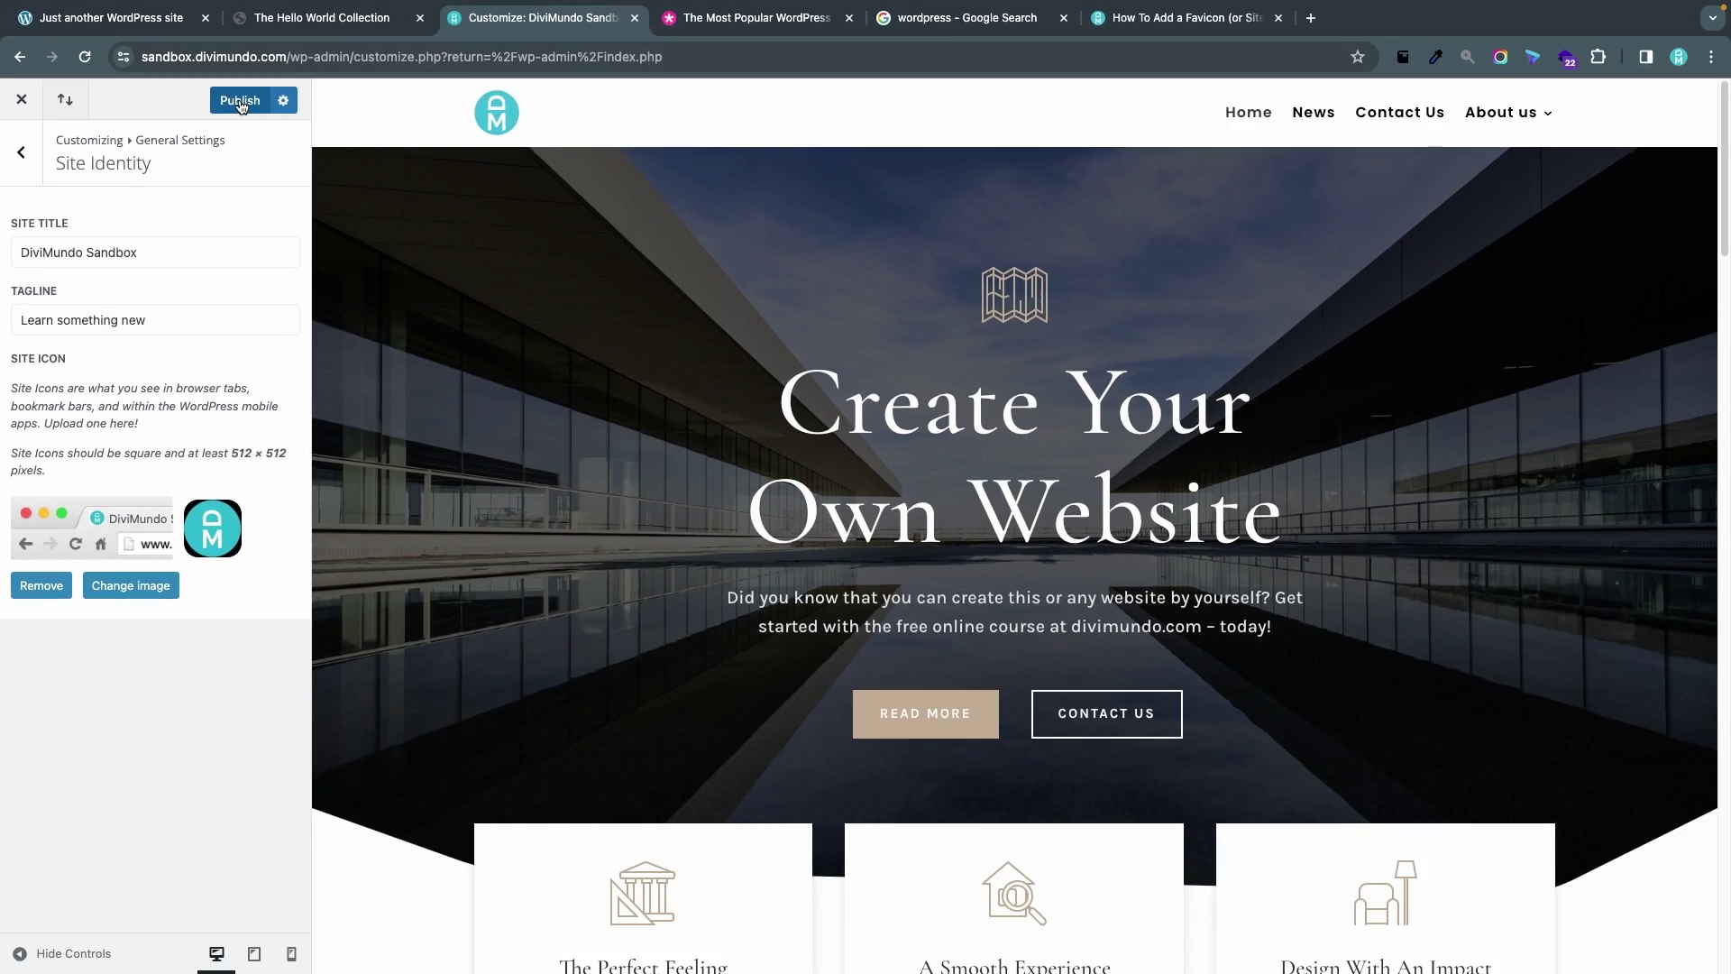
- Publish the DM site icon and browse to the sandbox.divimundo.com News page and About us submenu
click(239, 100)
double_click(209, 57)
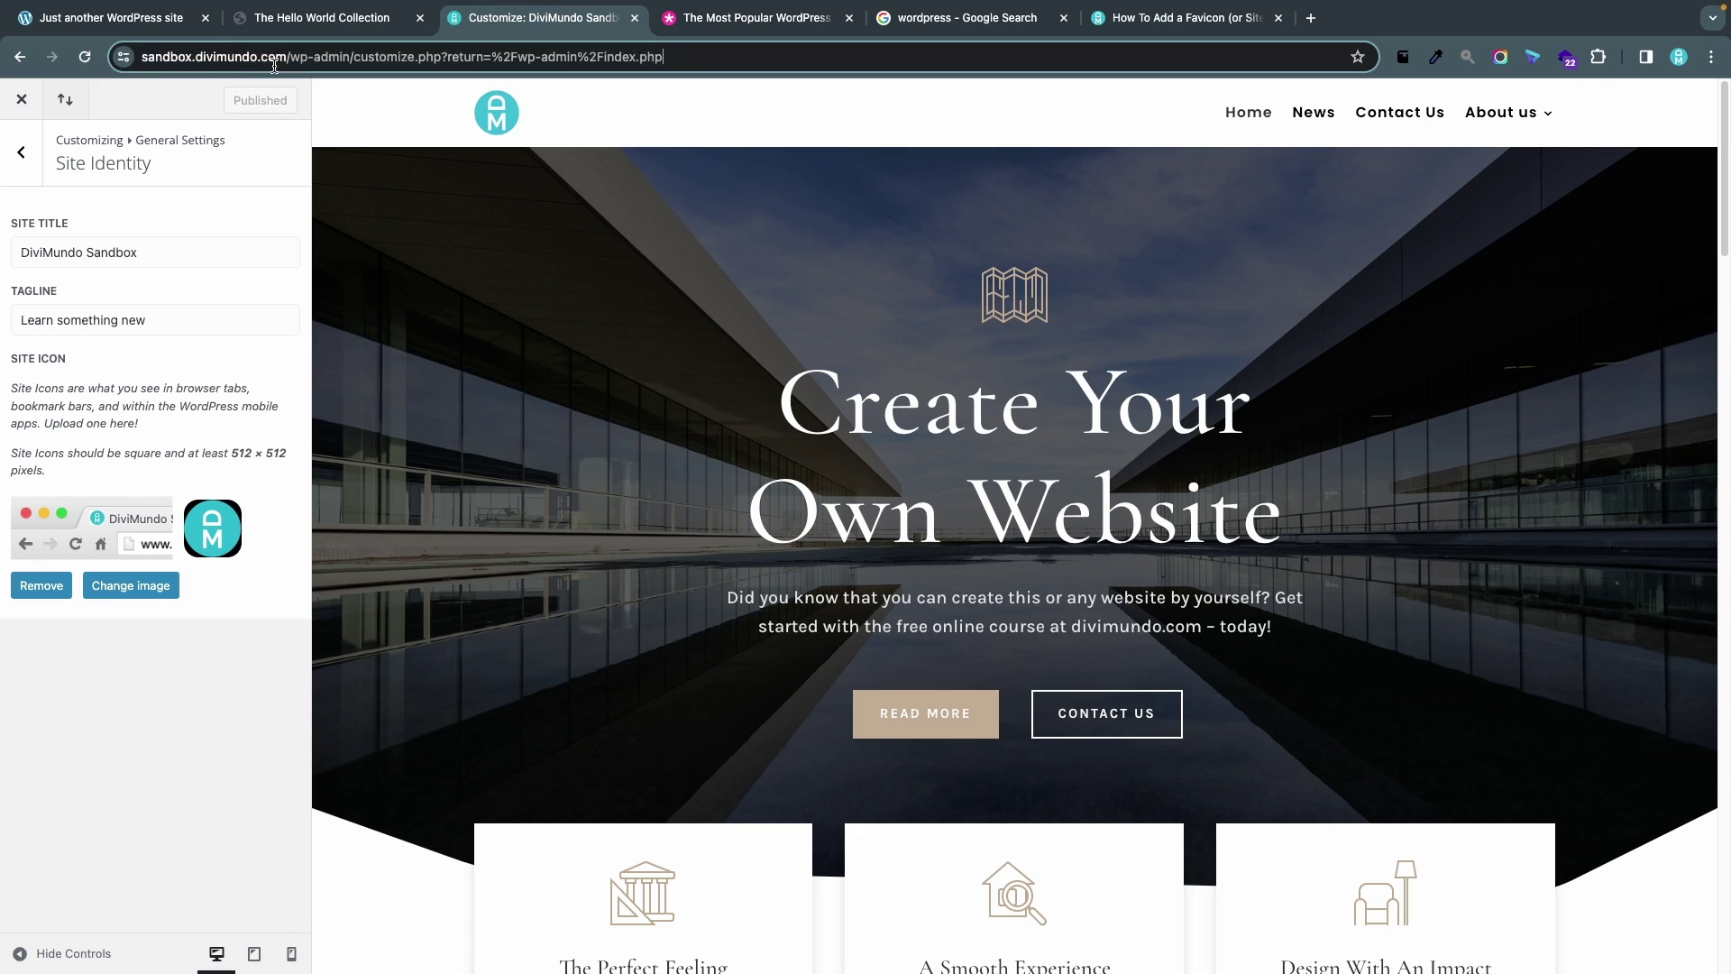
drag(338, 57, 884, 131)
key(BackSpace)
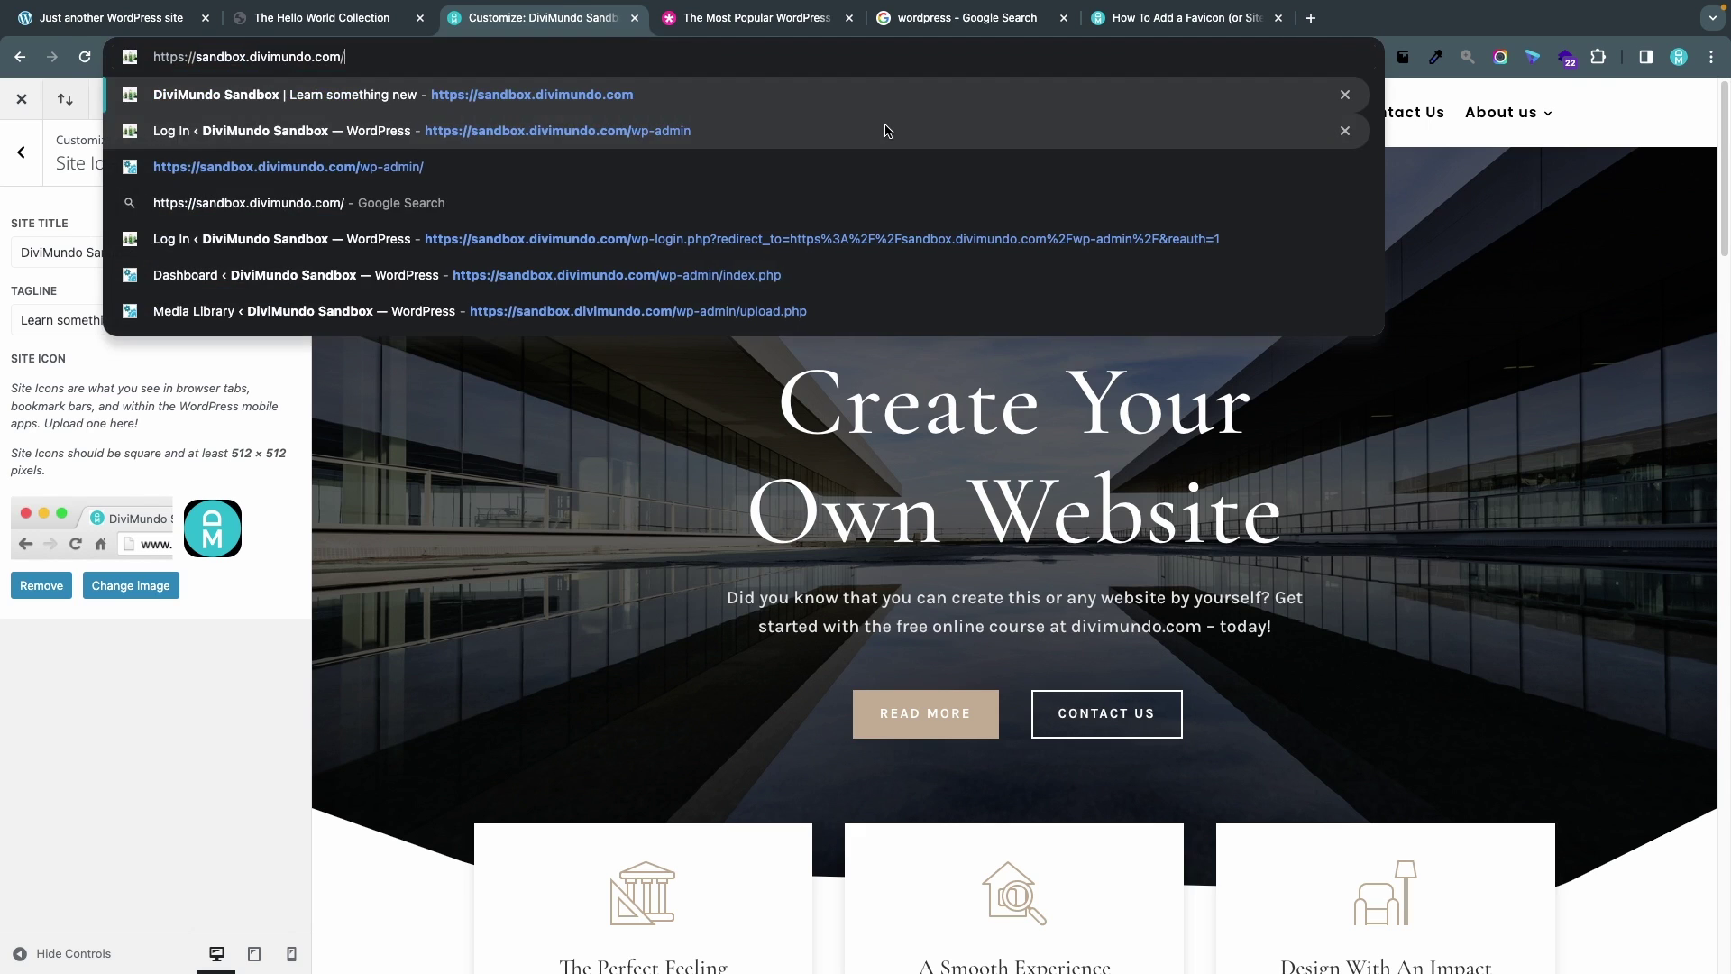
key(Return)
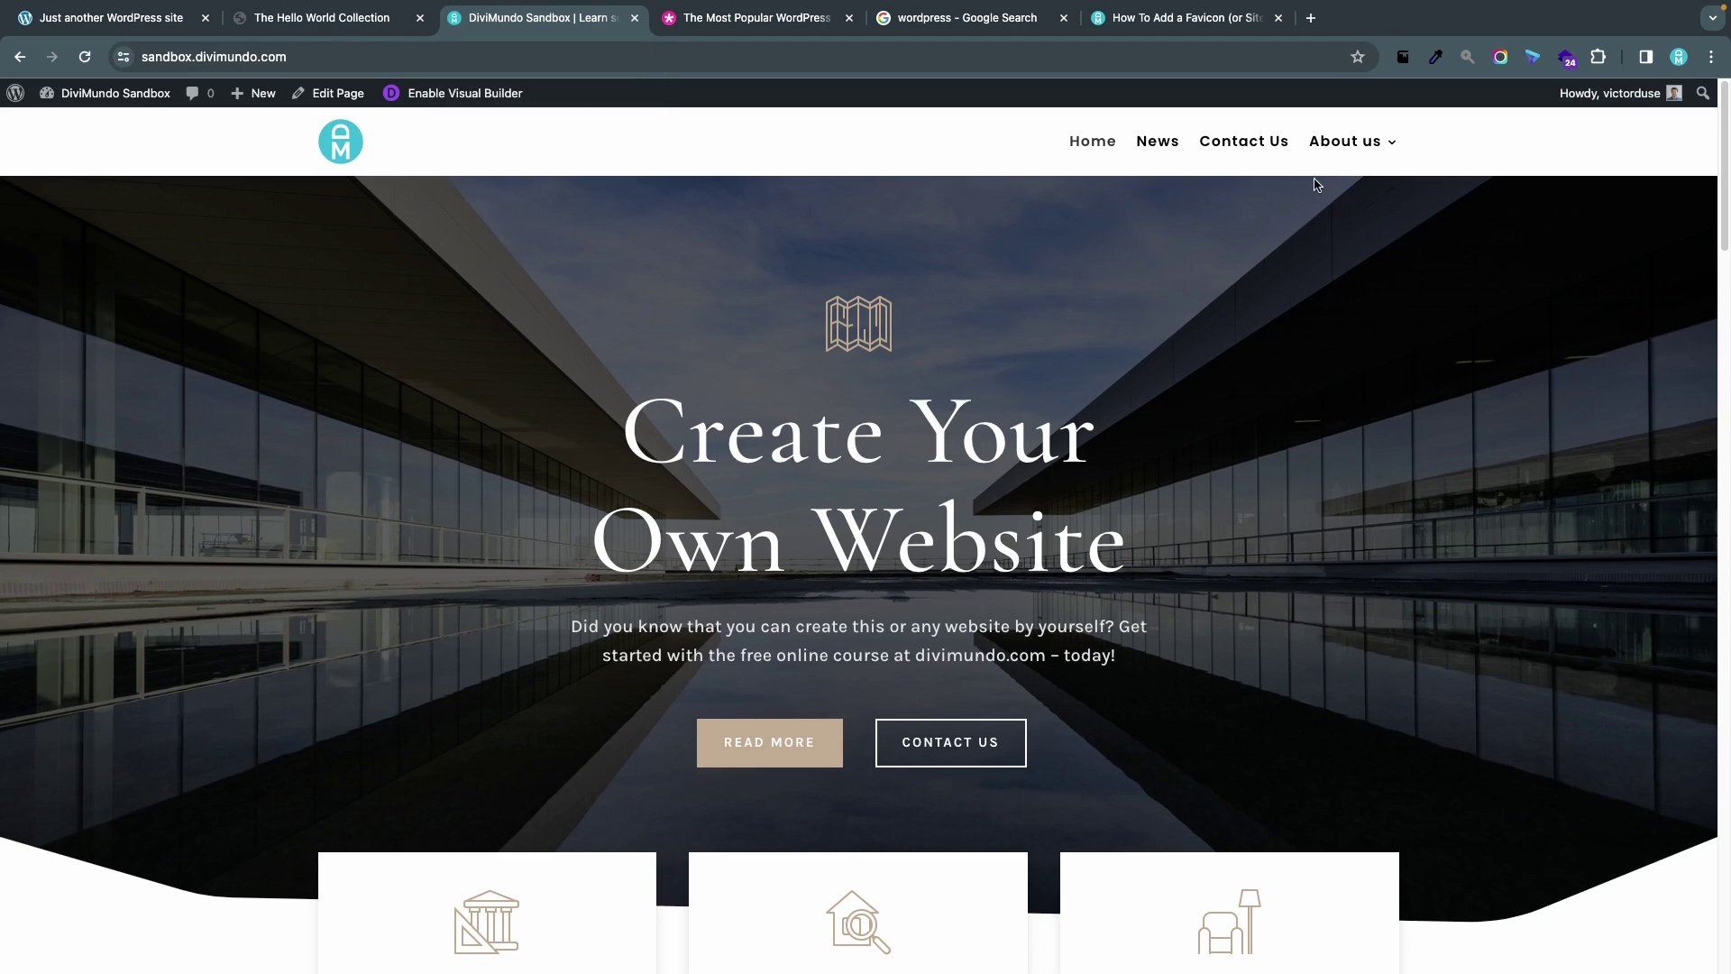
click(1177, 145)
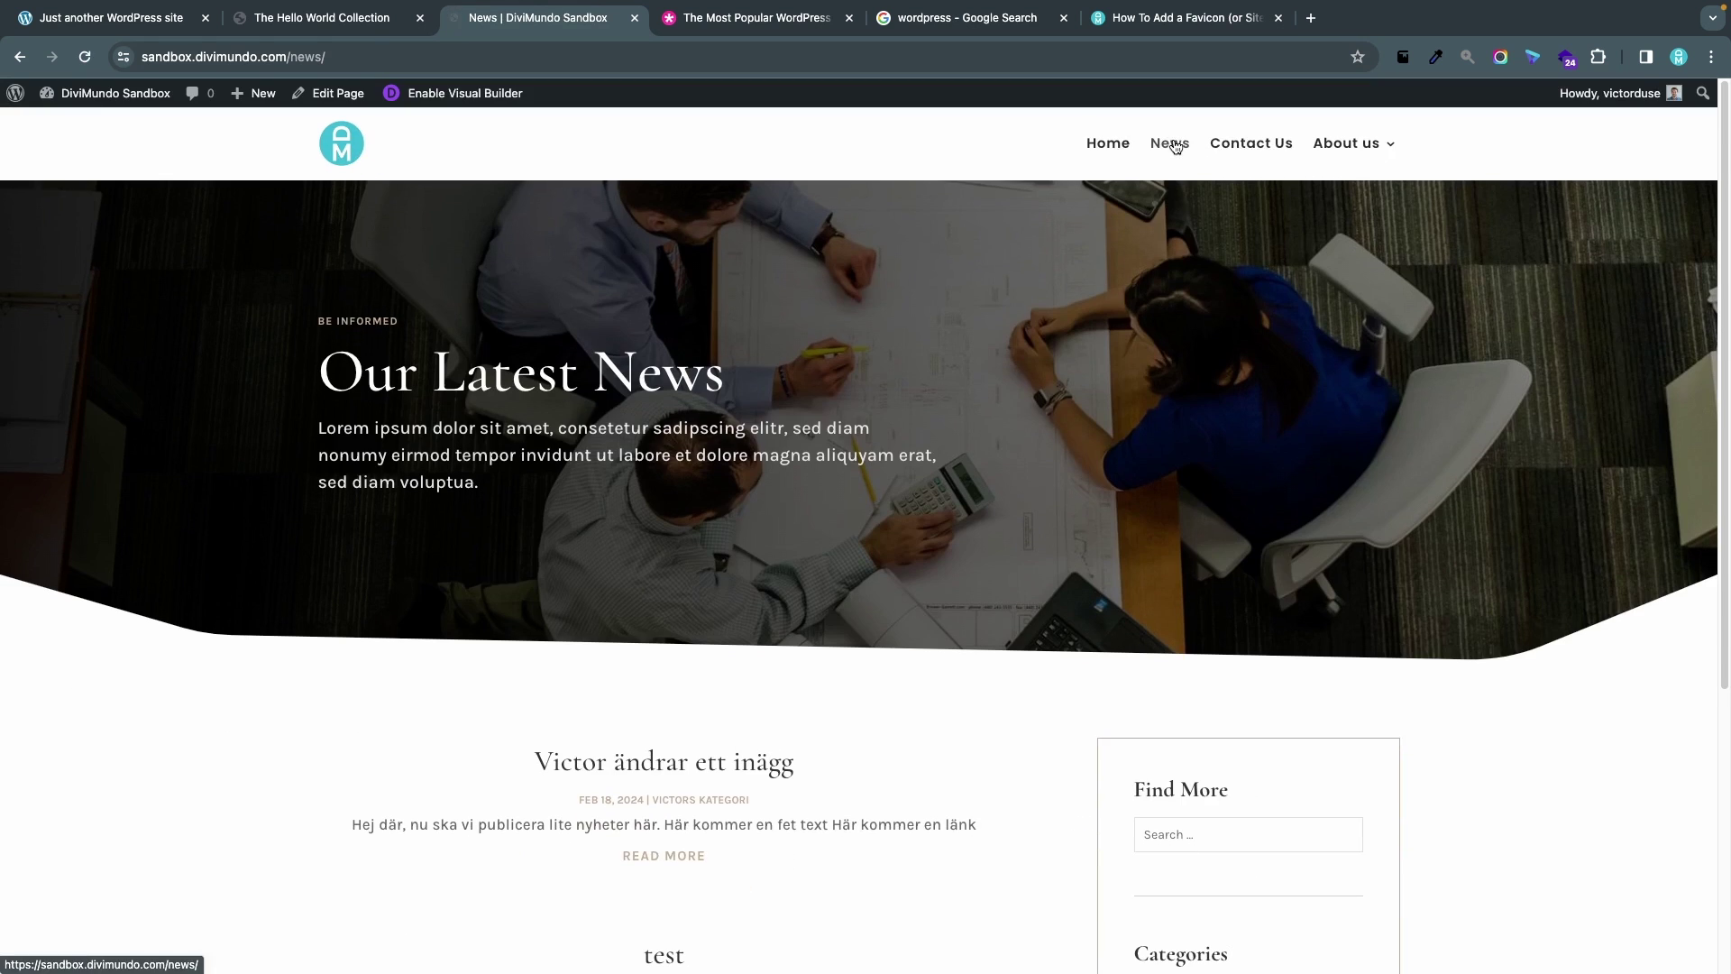
click(1345, 141)
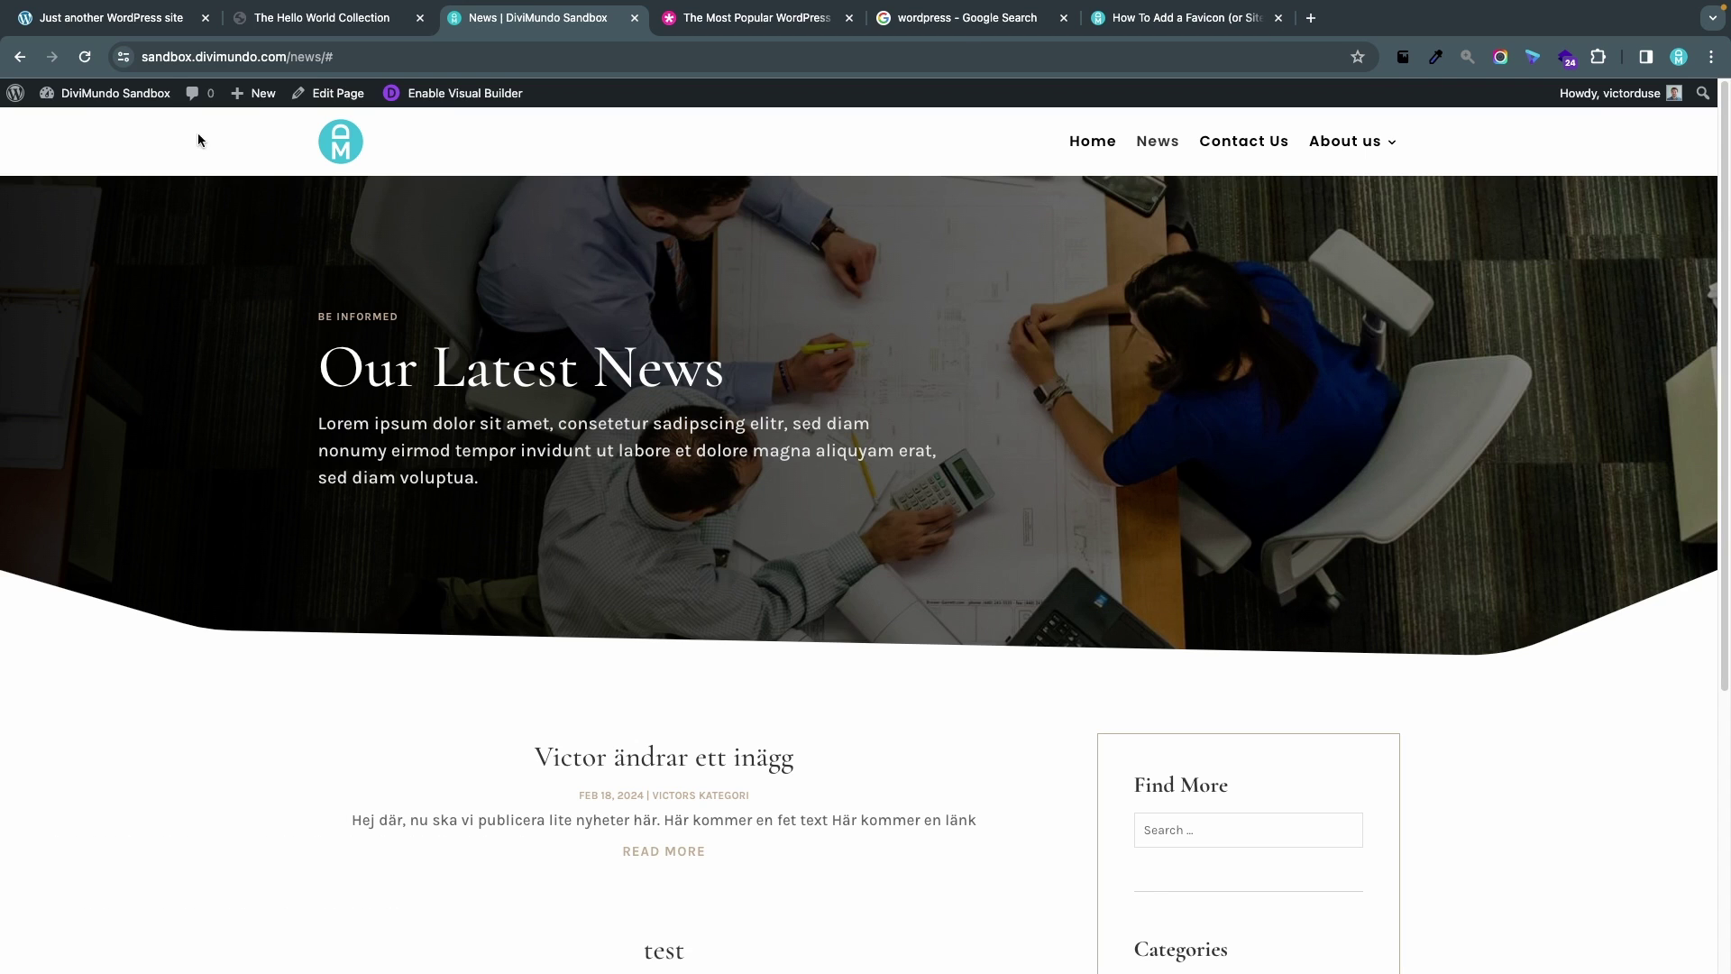
- From the live site's Customizer, remove the Site Identity icon, publish, and close the Customizer
mouse_move(122, 96)
click(113, 217)
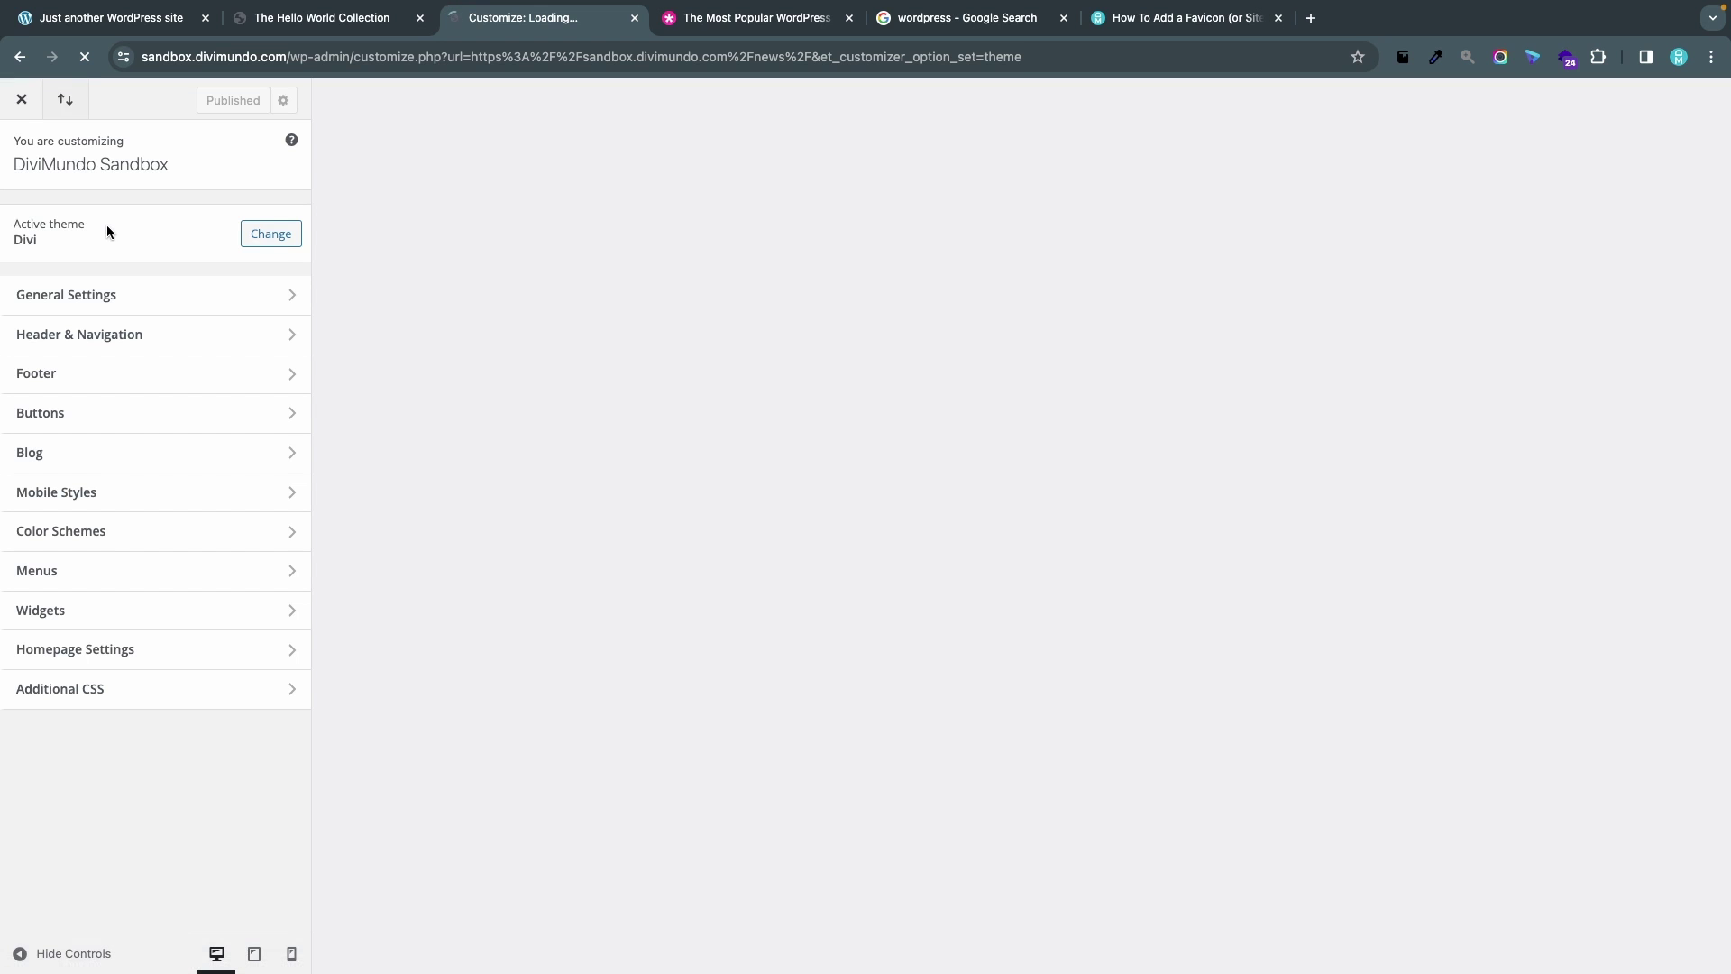
click(90, 291)
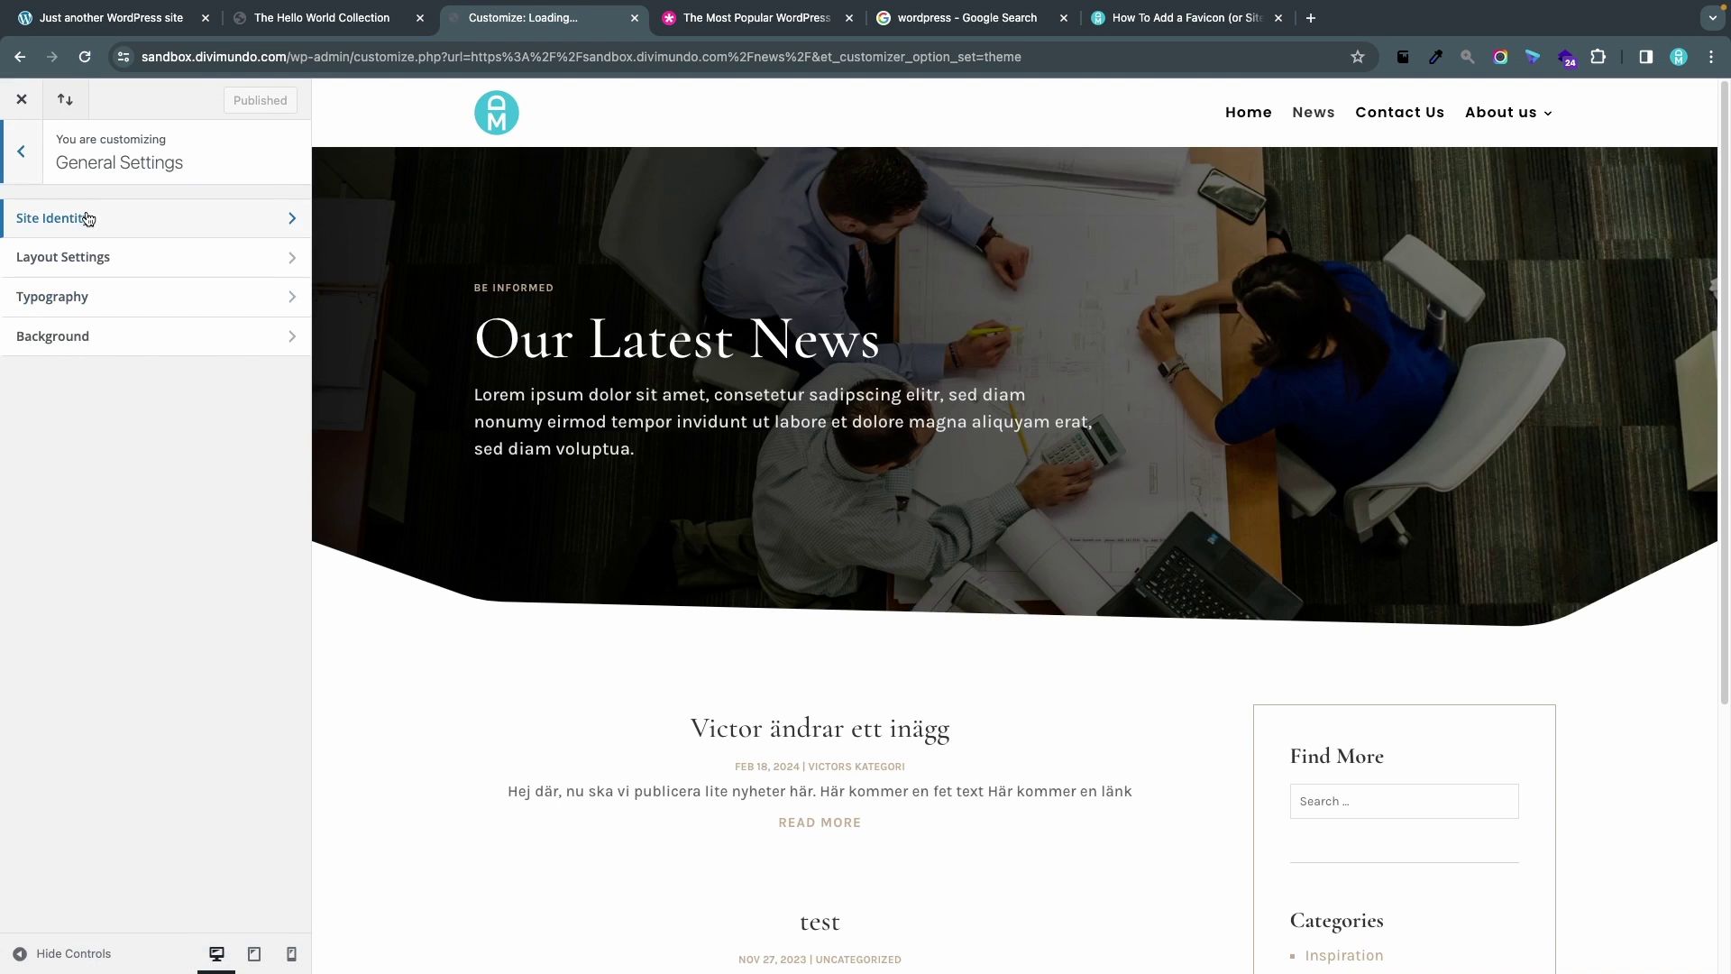
click(89, 219)
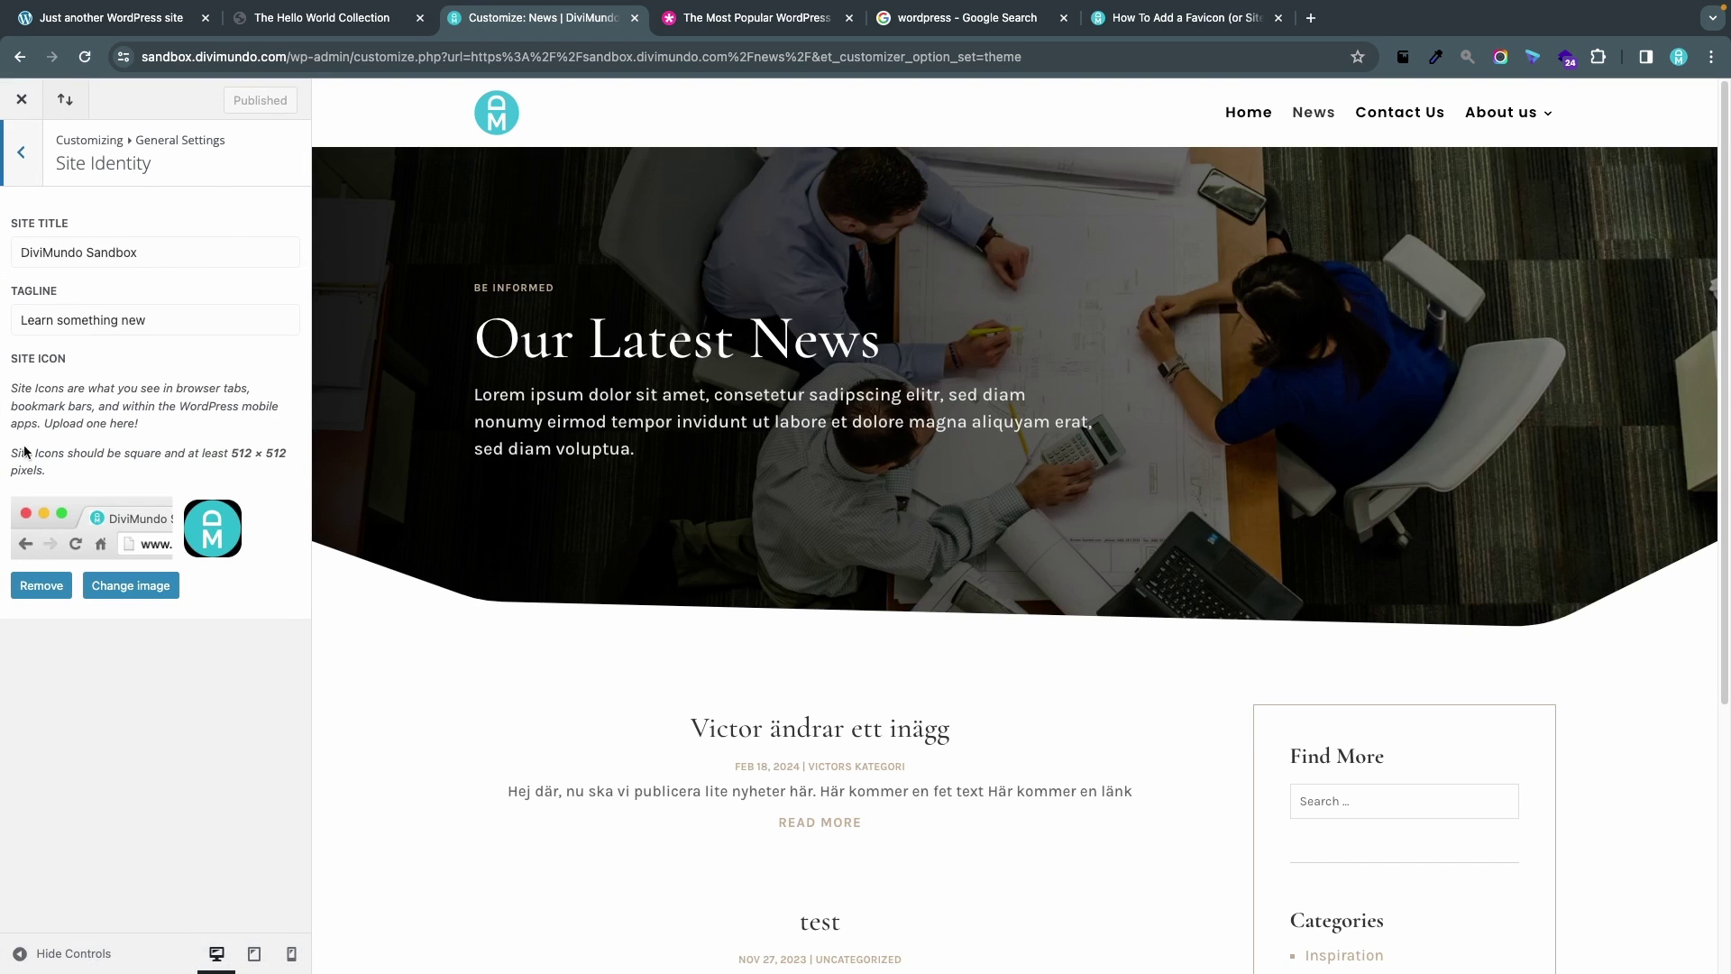
click(39, 588)
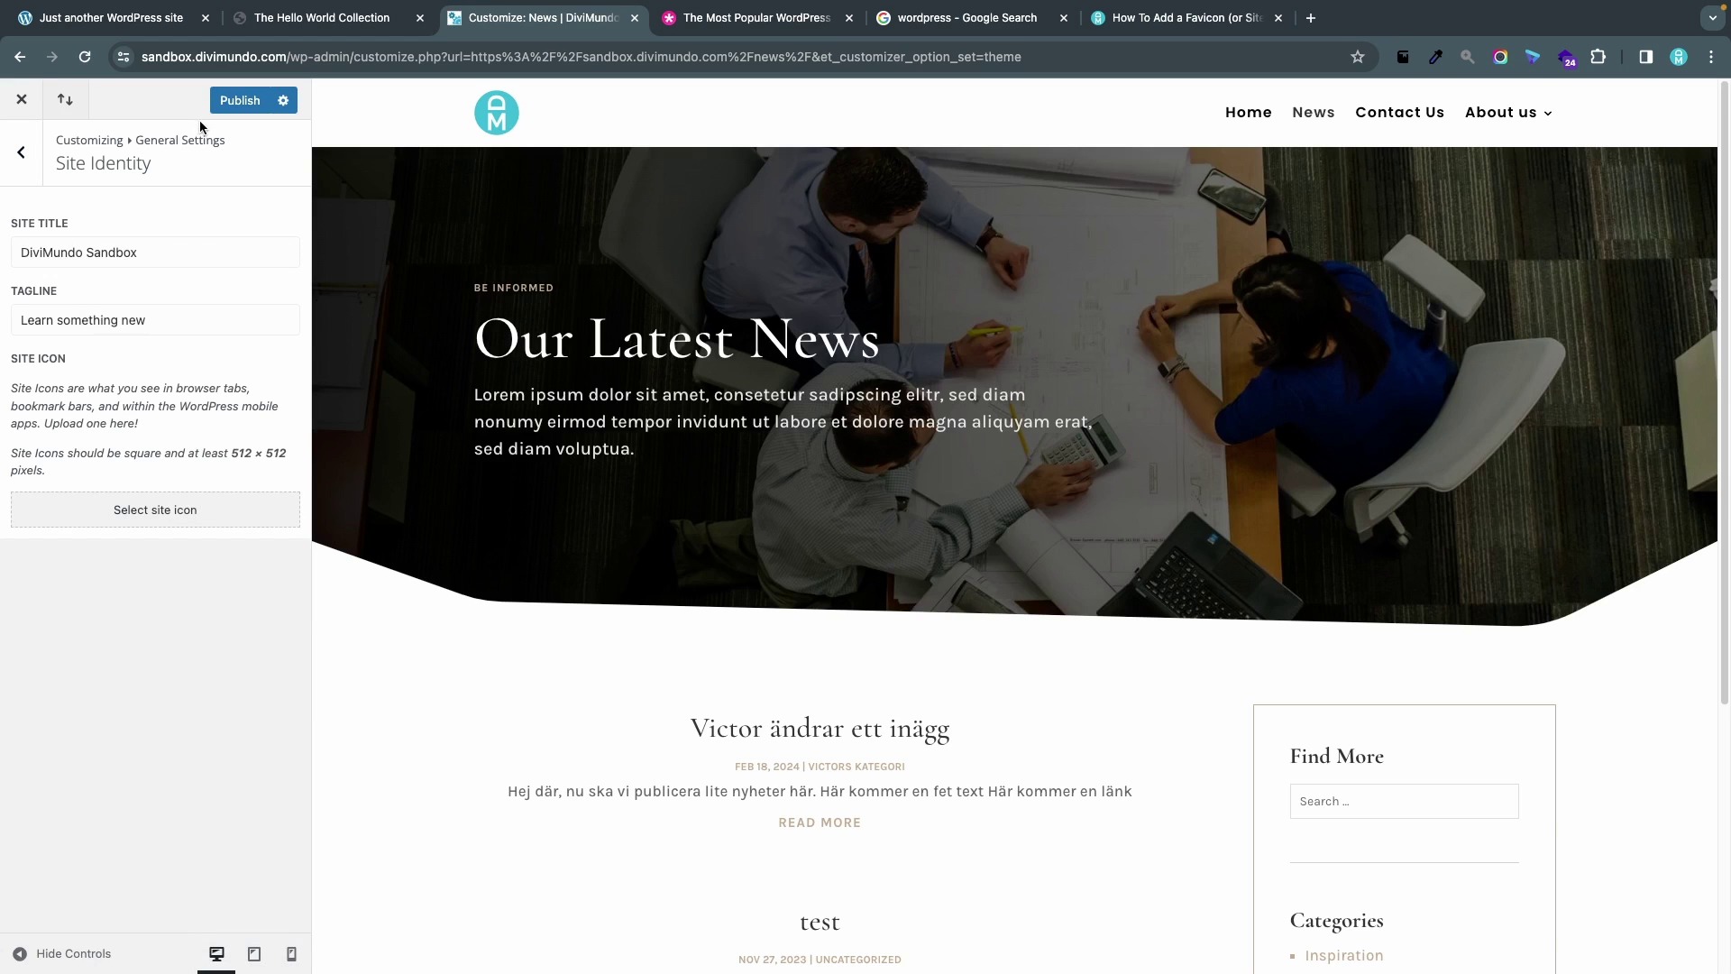
click(213, 99)
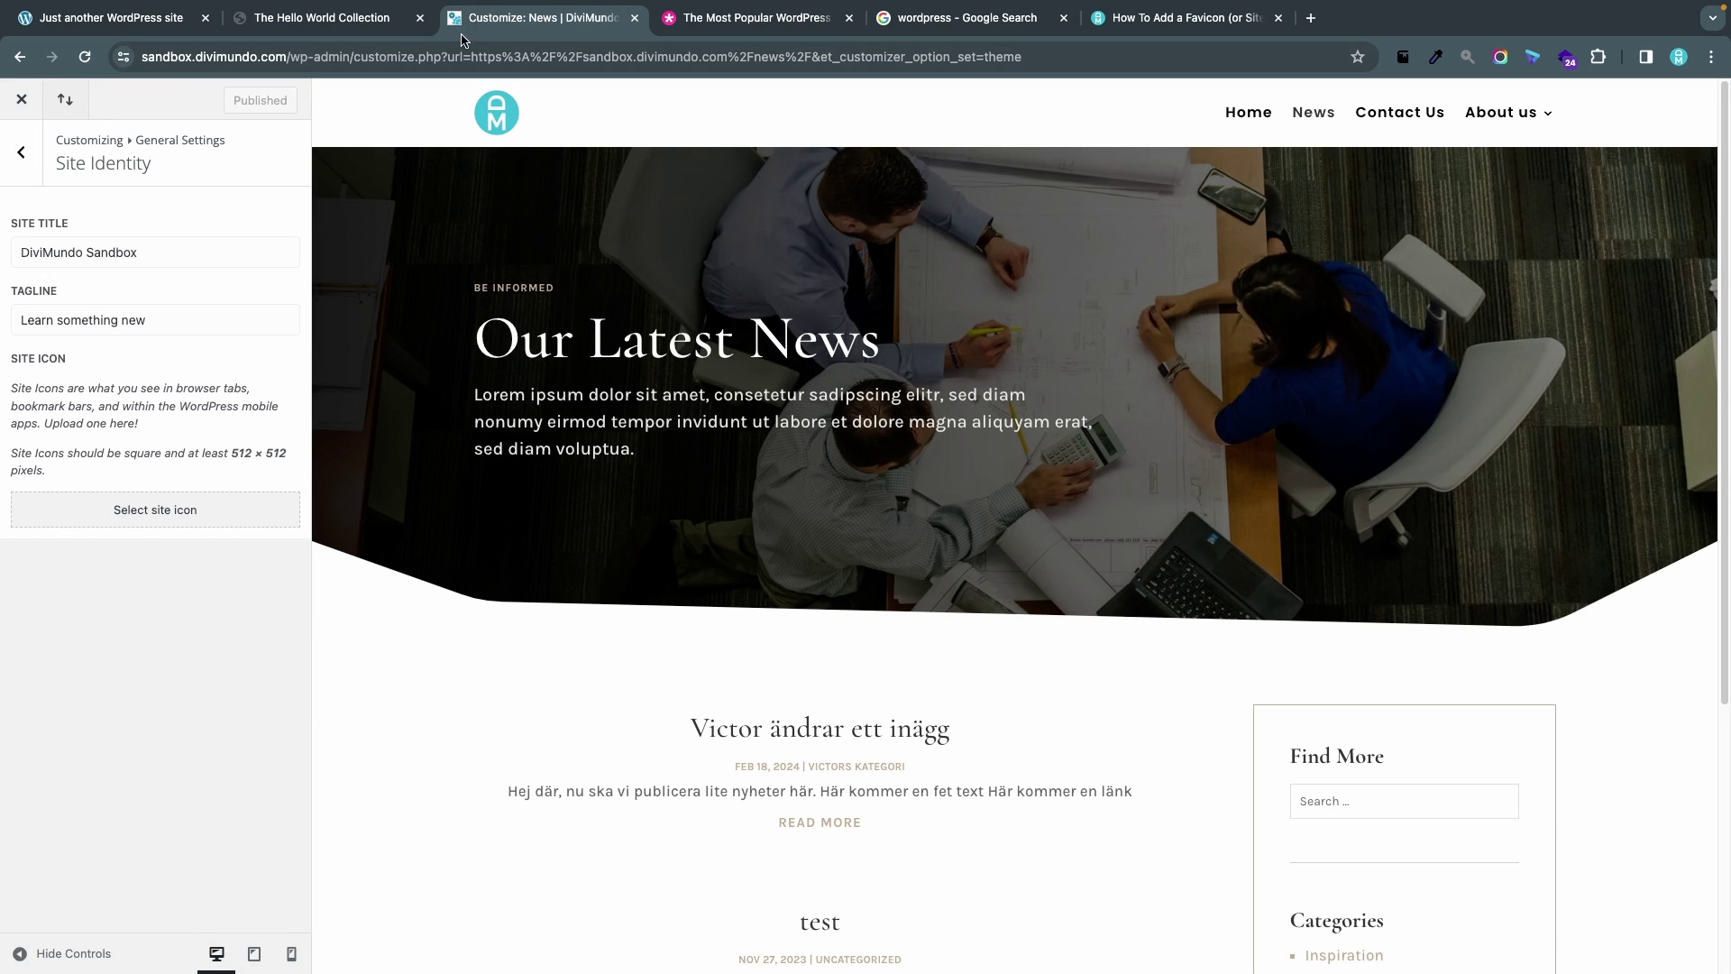
click(26, 107)
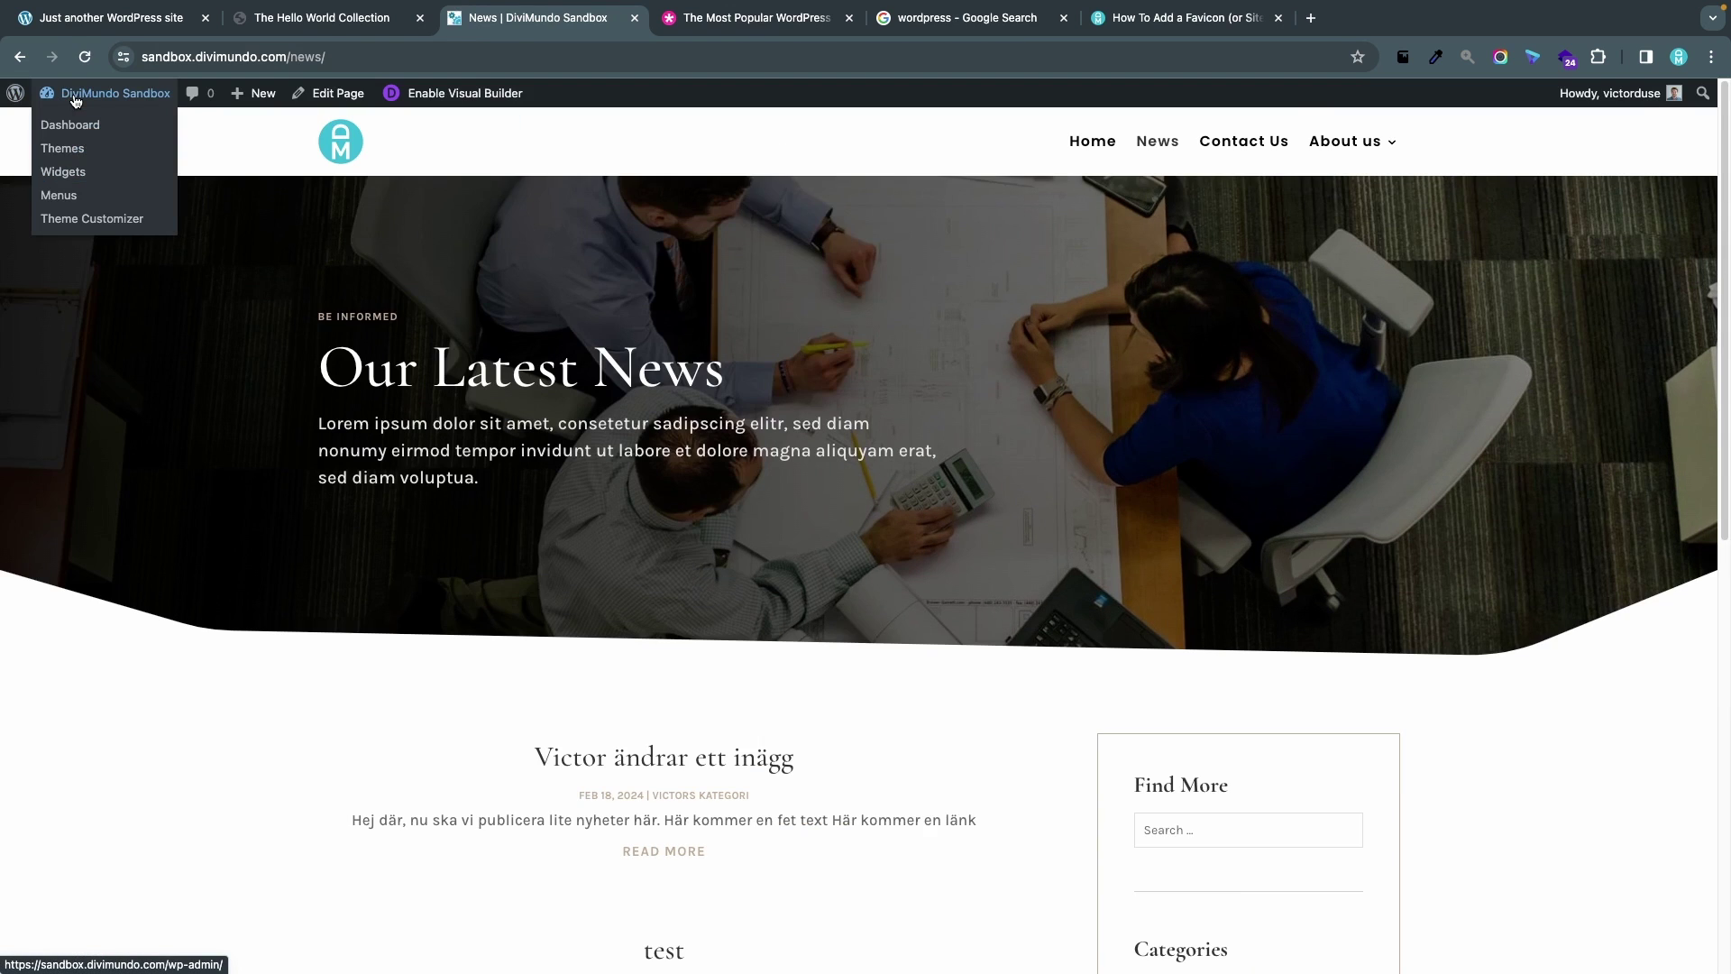
- Activate the Twenty Twenty-Four theme from the admin Themes page, replacing Divi
click(76, 98)
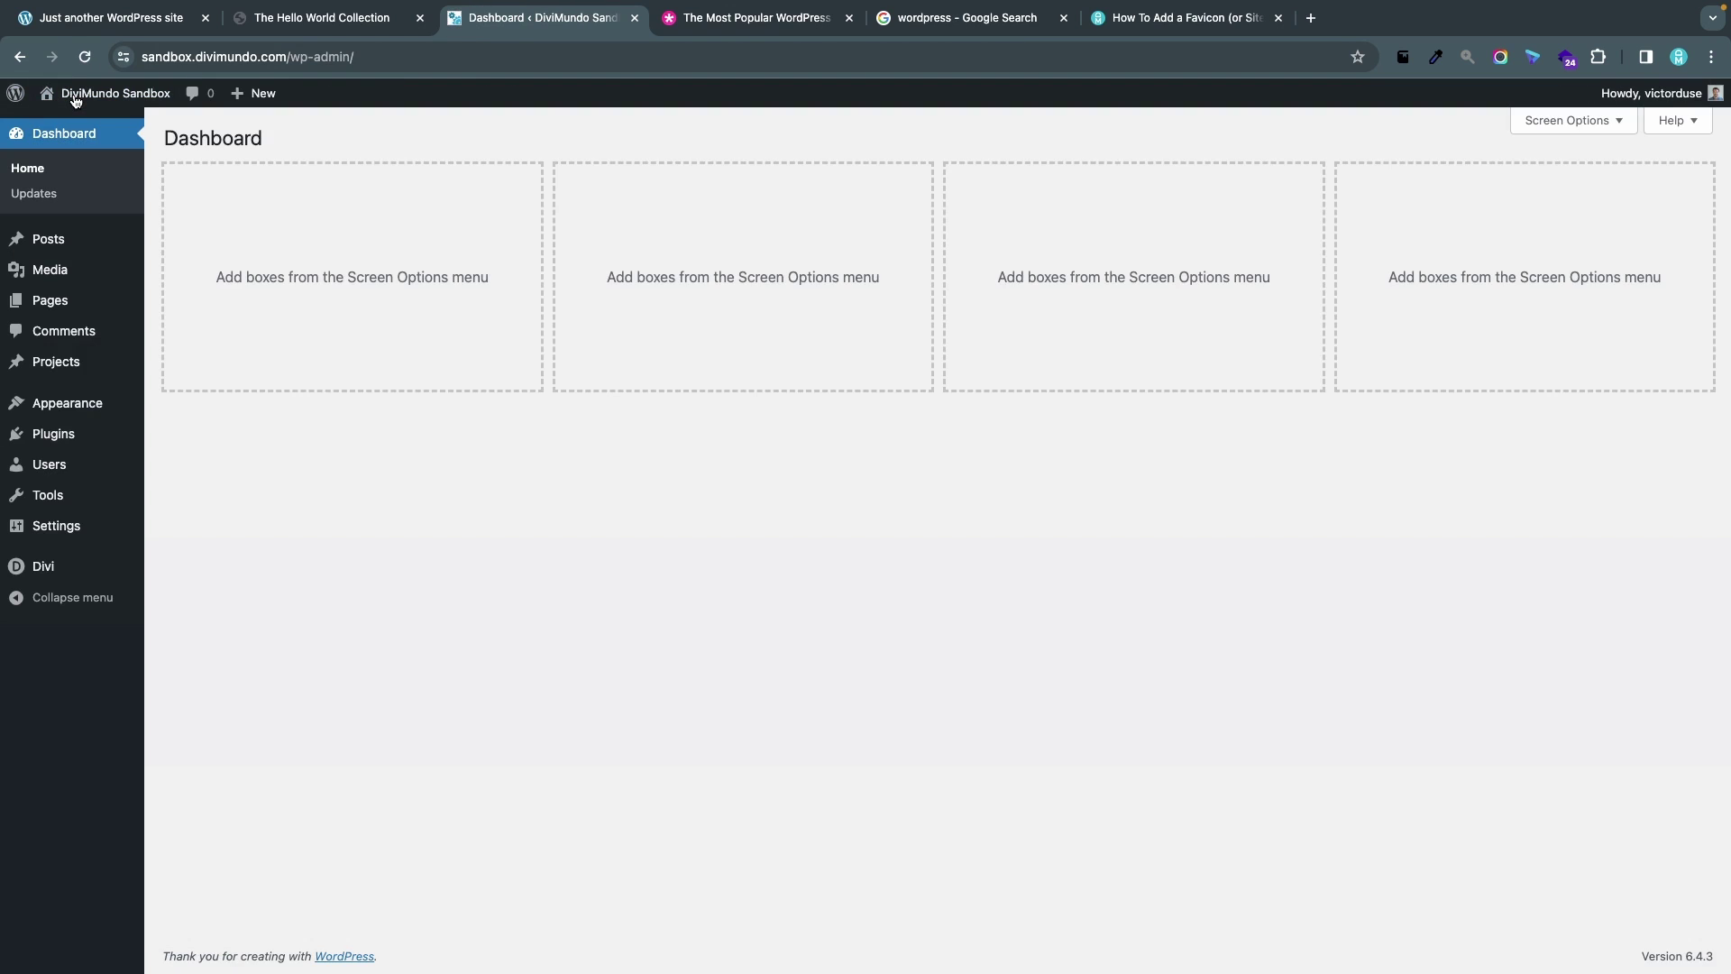
click(91, 404)
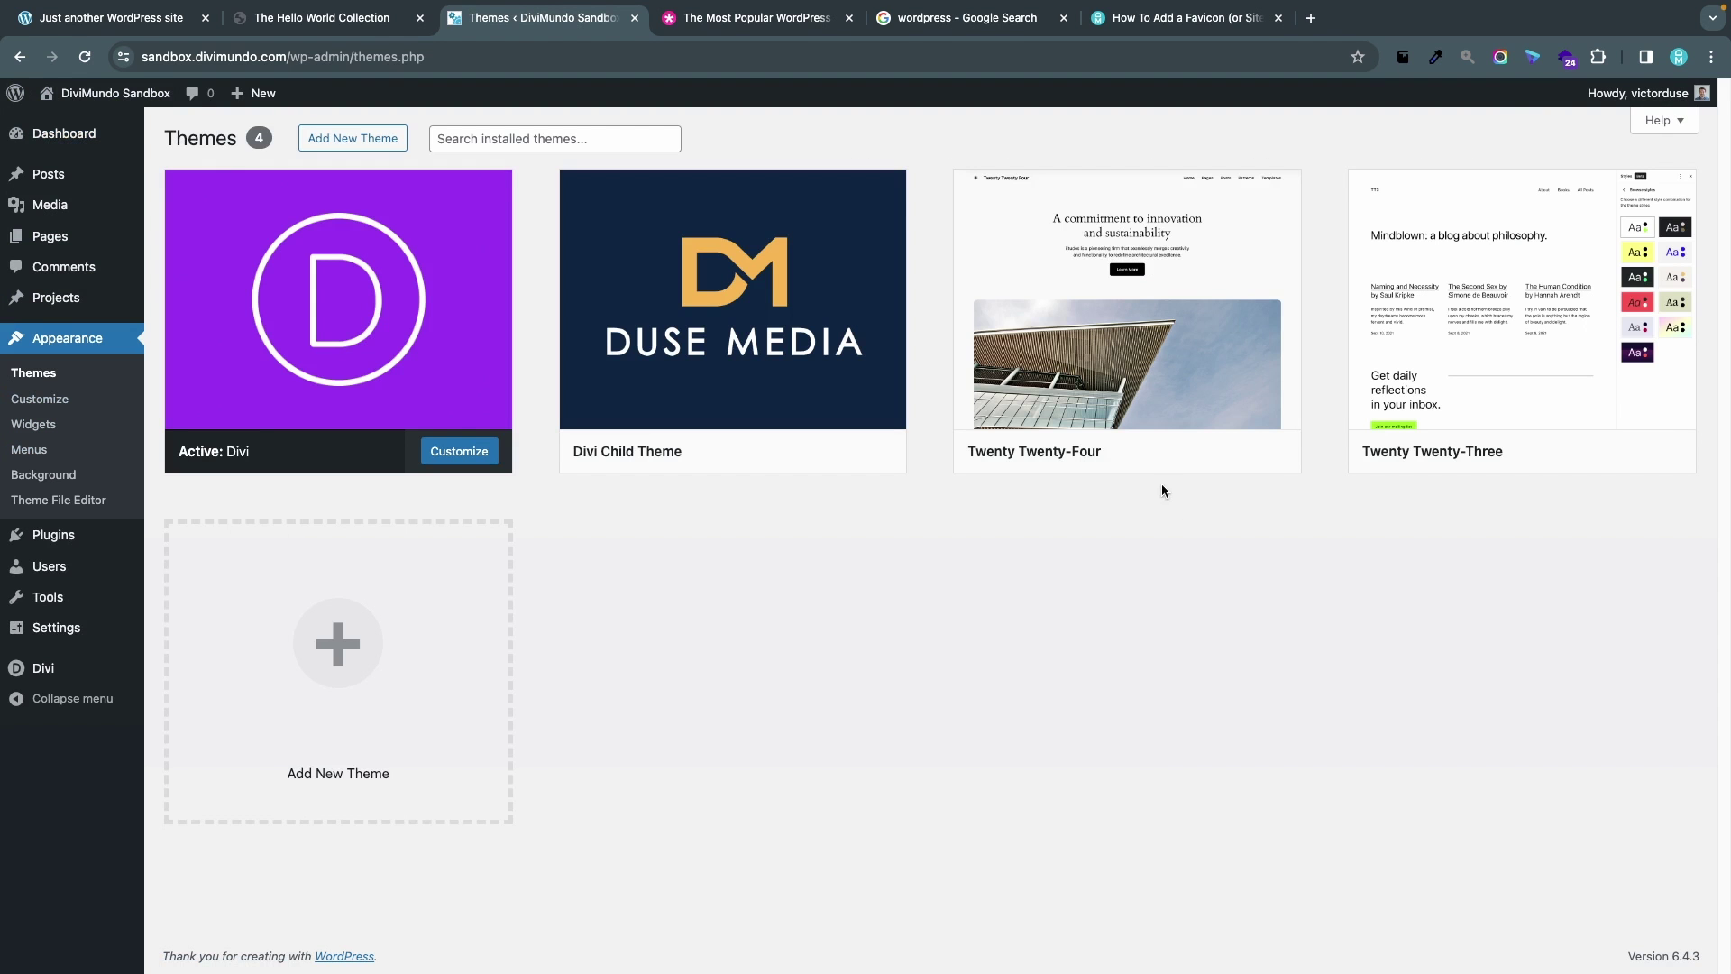
click(1167, 458)
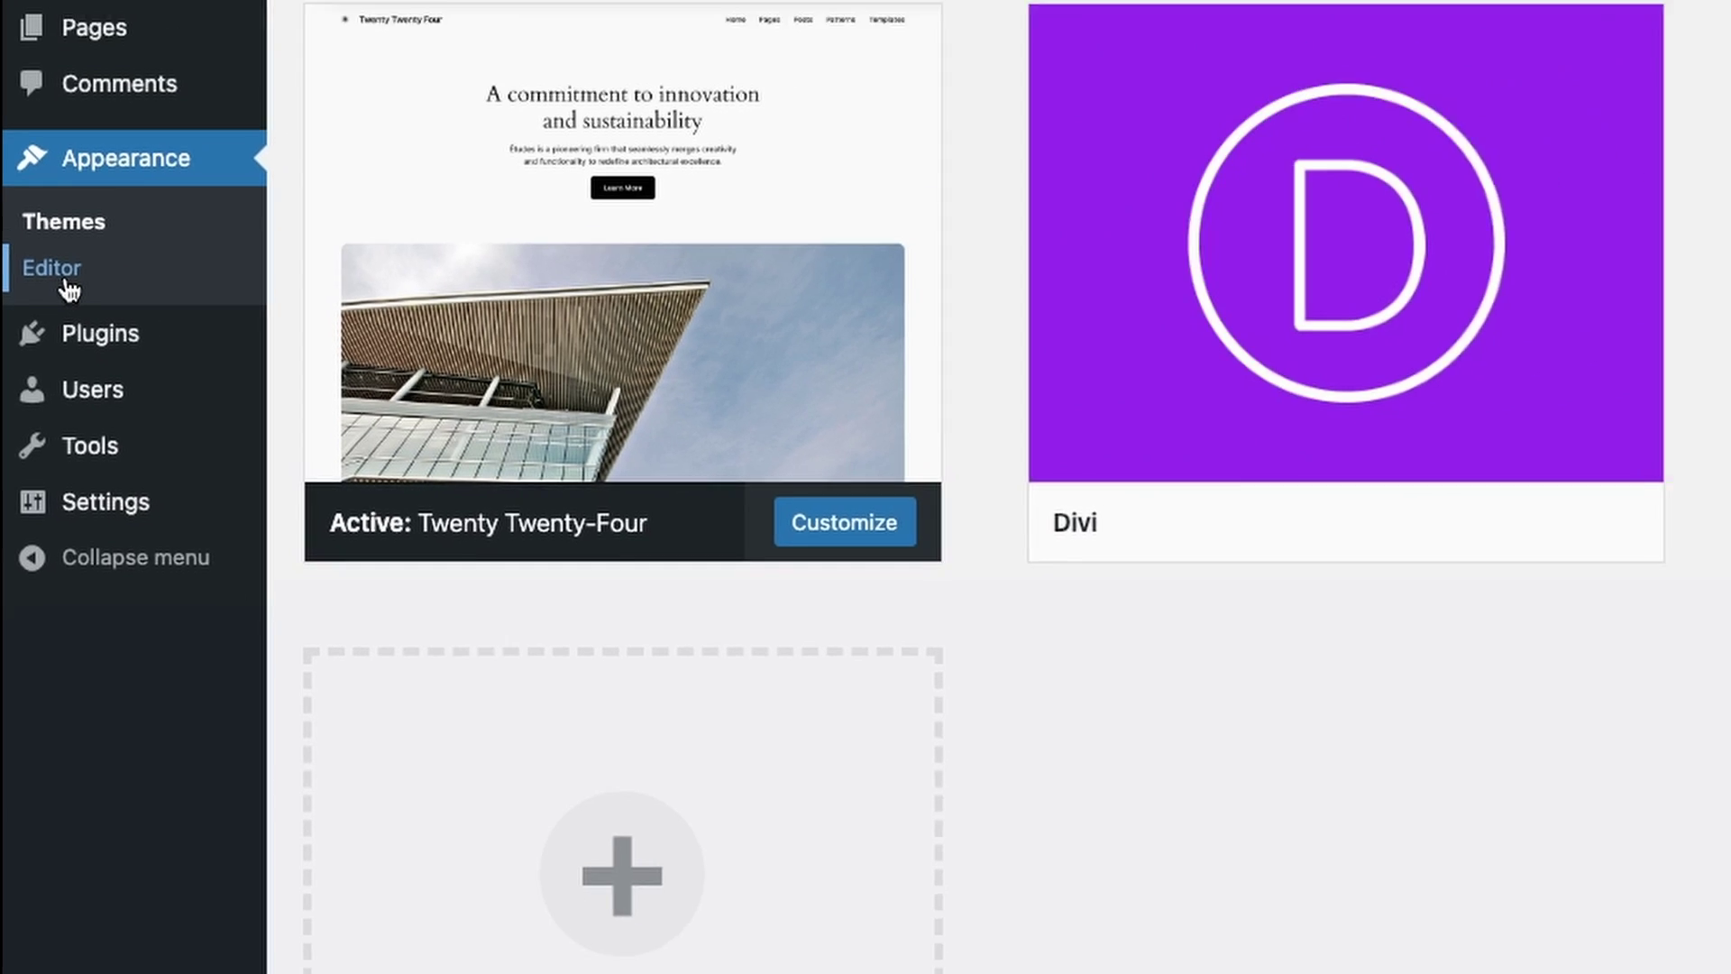
- Open the Home page in the Site Editor and select the DiviMundo Sandbox site title
click(86, 241)
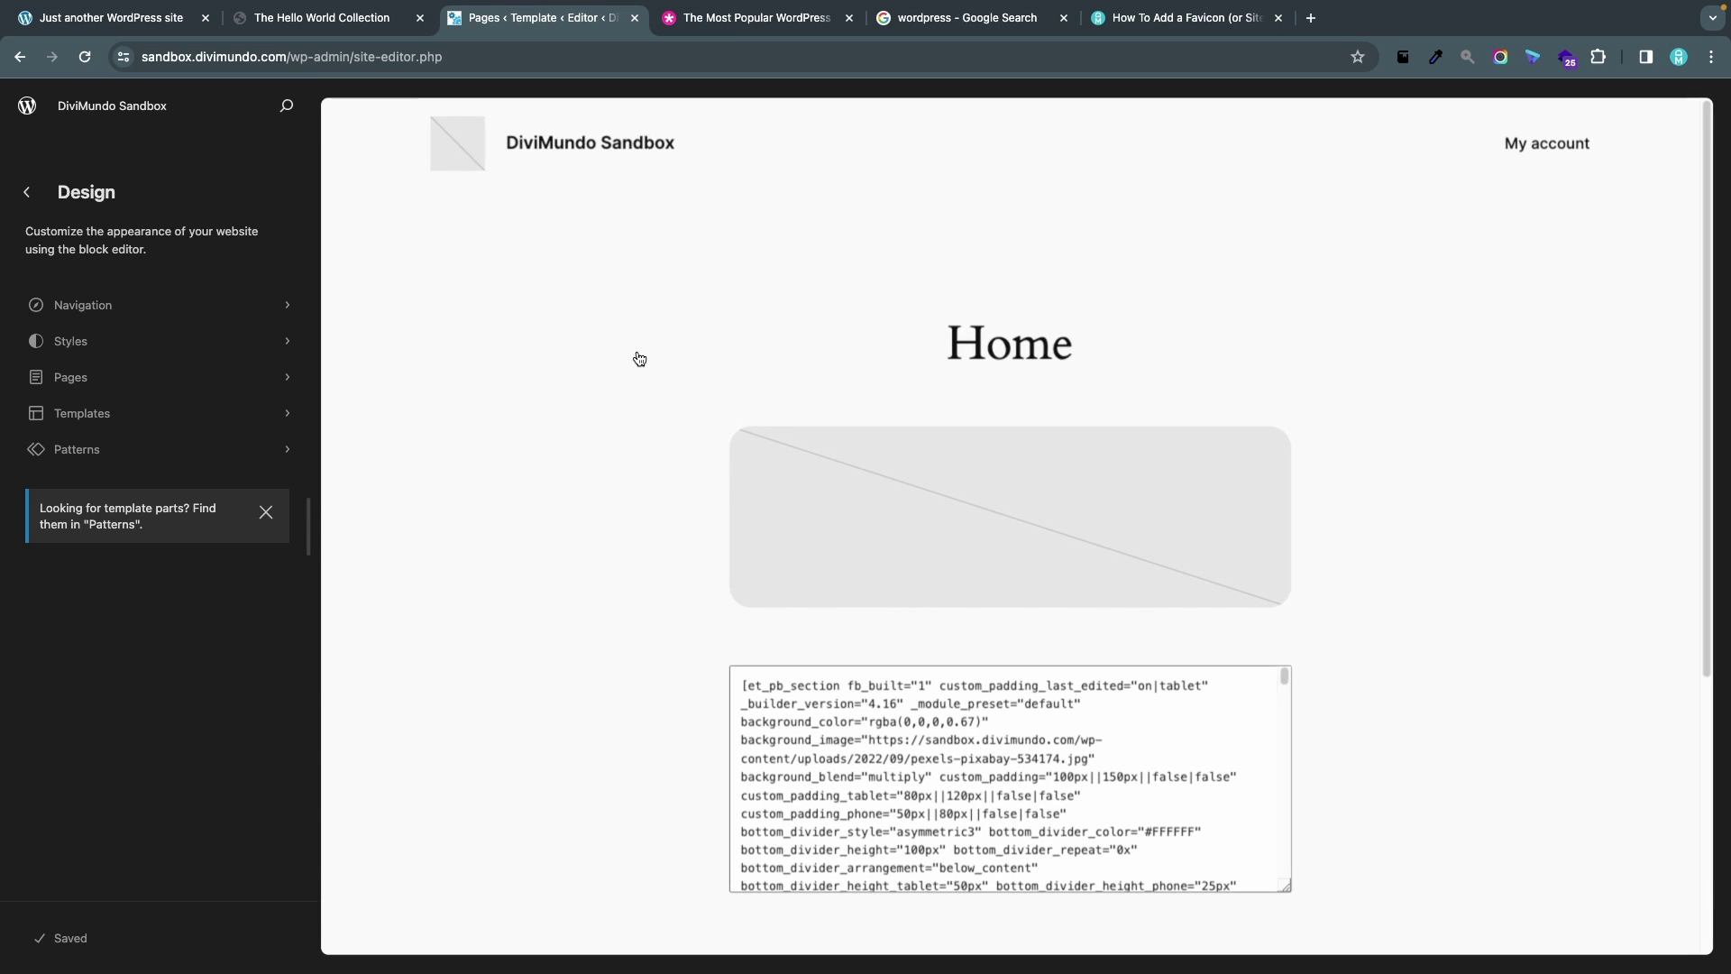
click(657, 155)
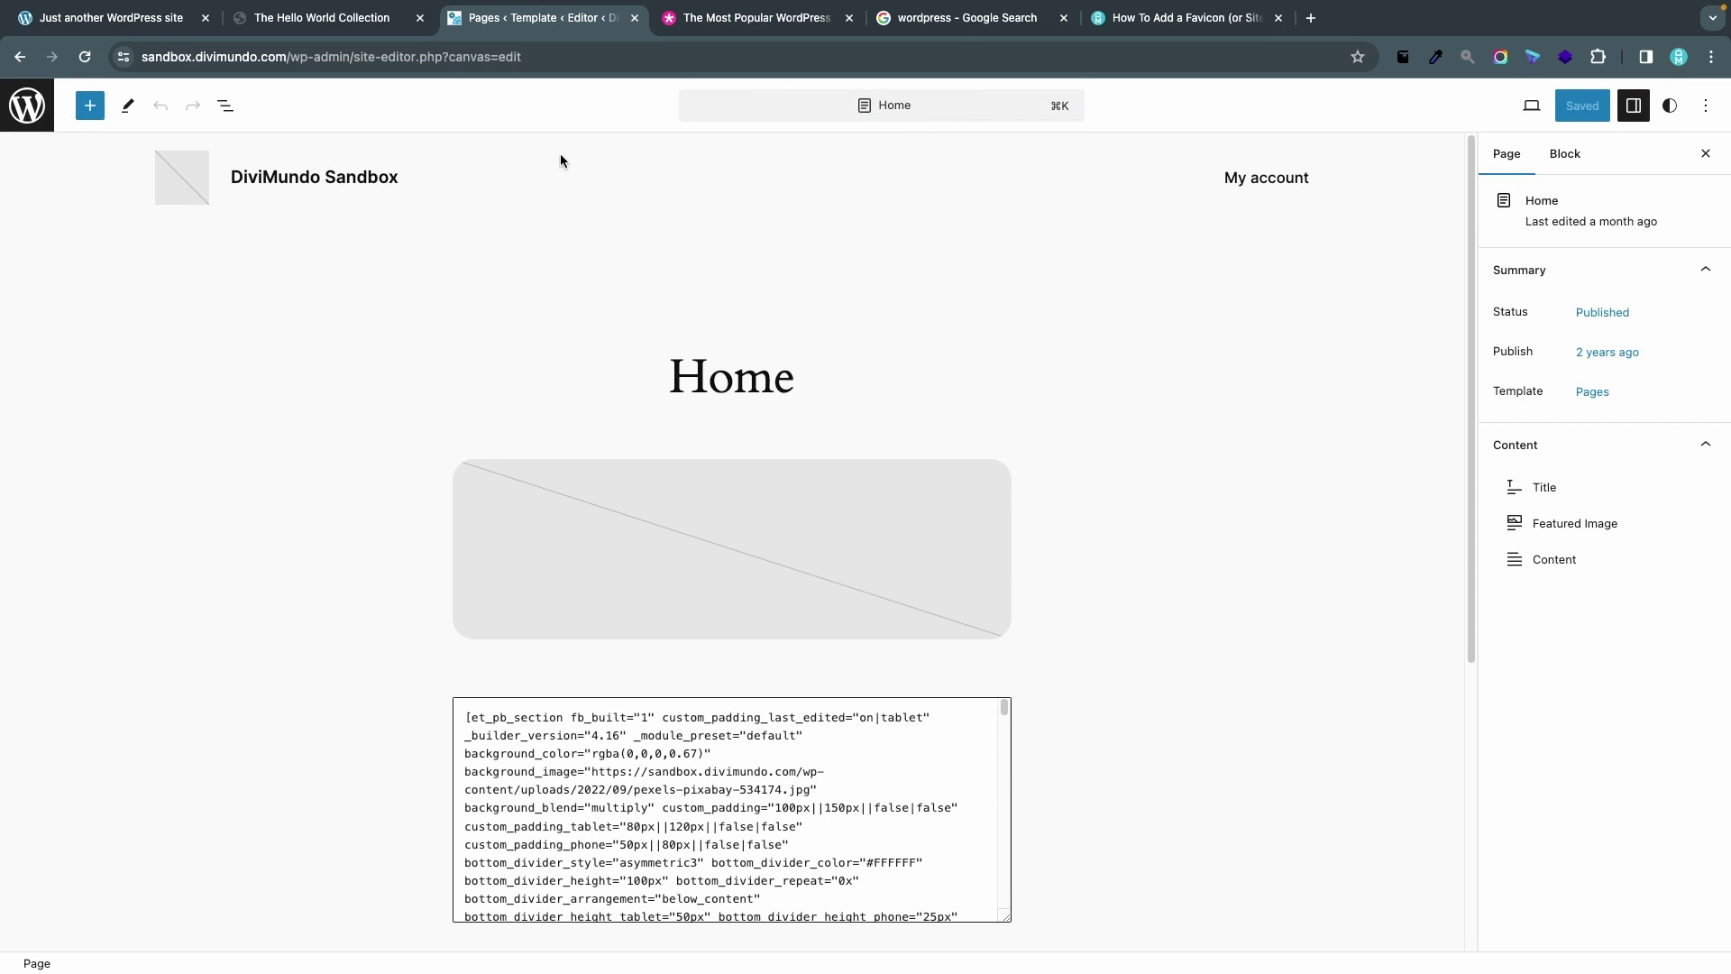
click(336, 175)
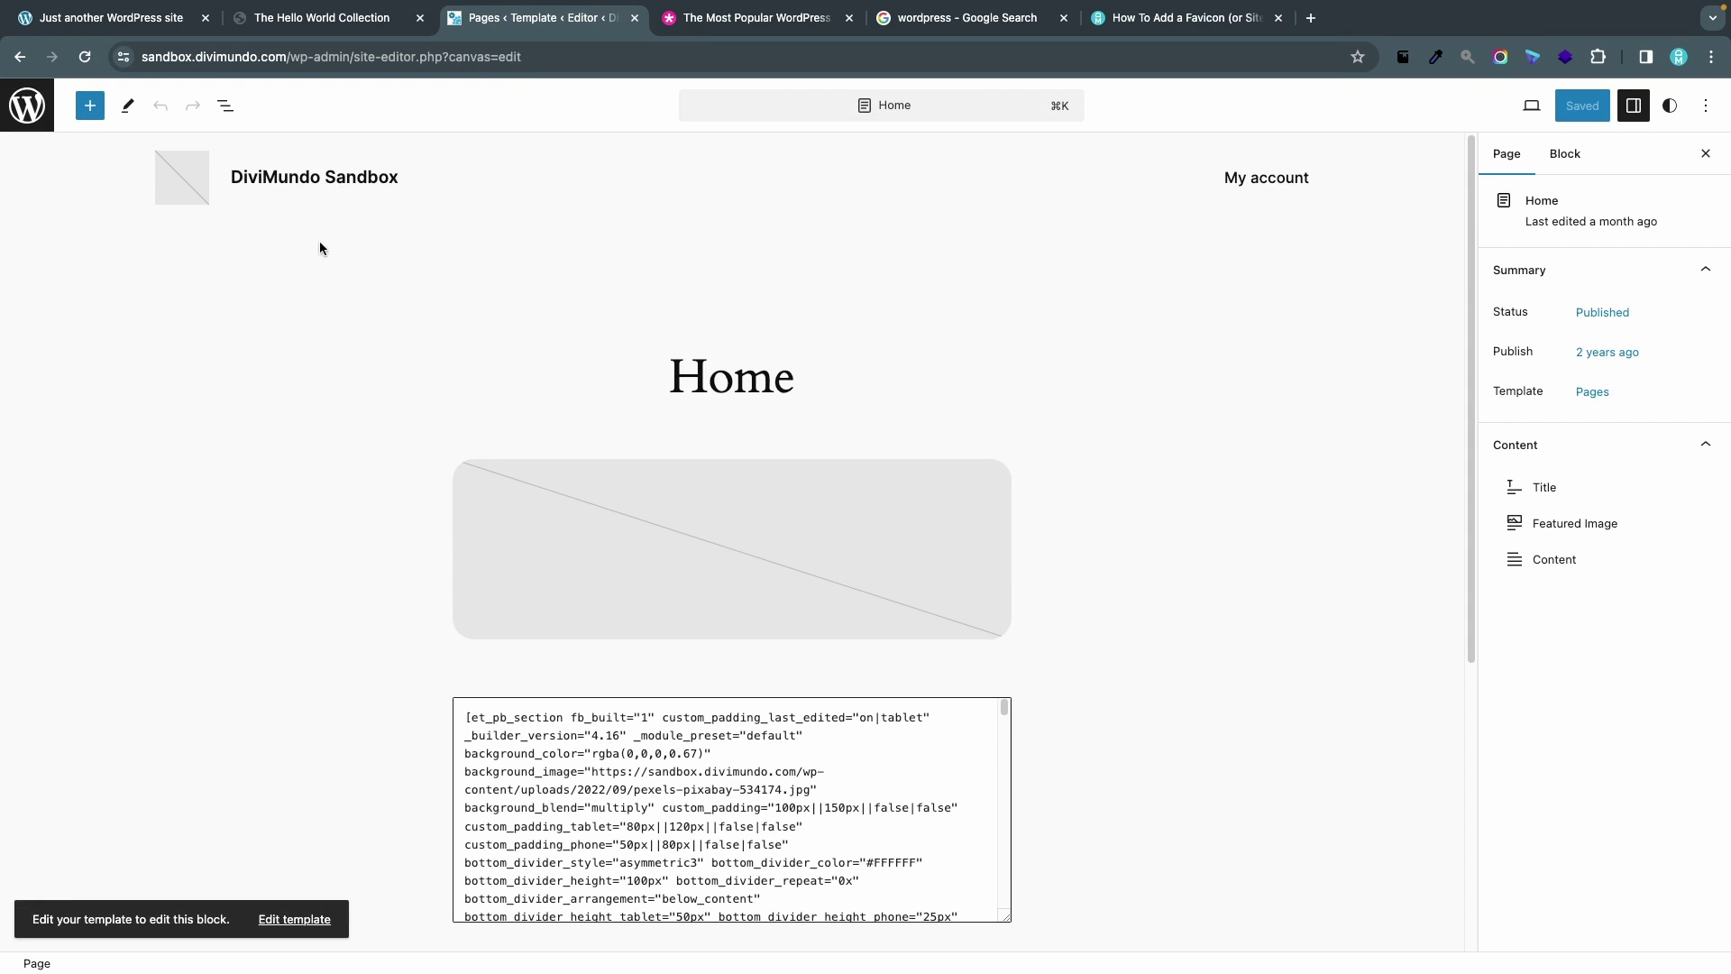
- Open the Header template part by itself and select its empty Site Logo placeholder
click(297, 918)
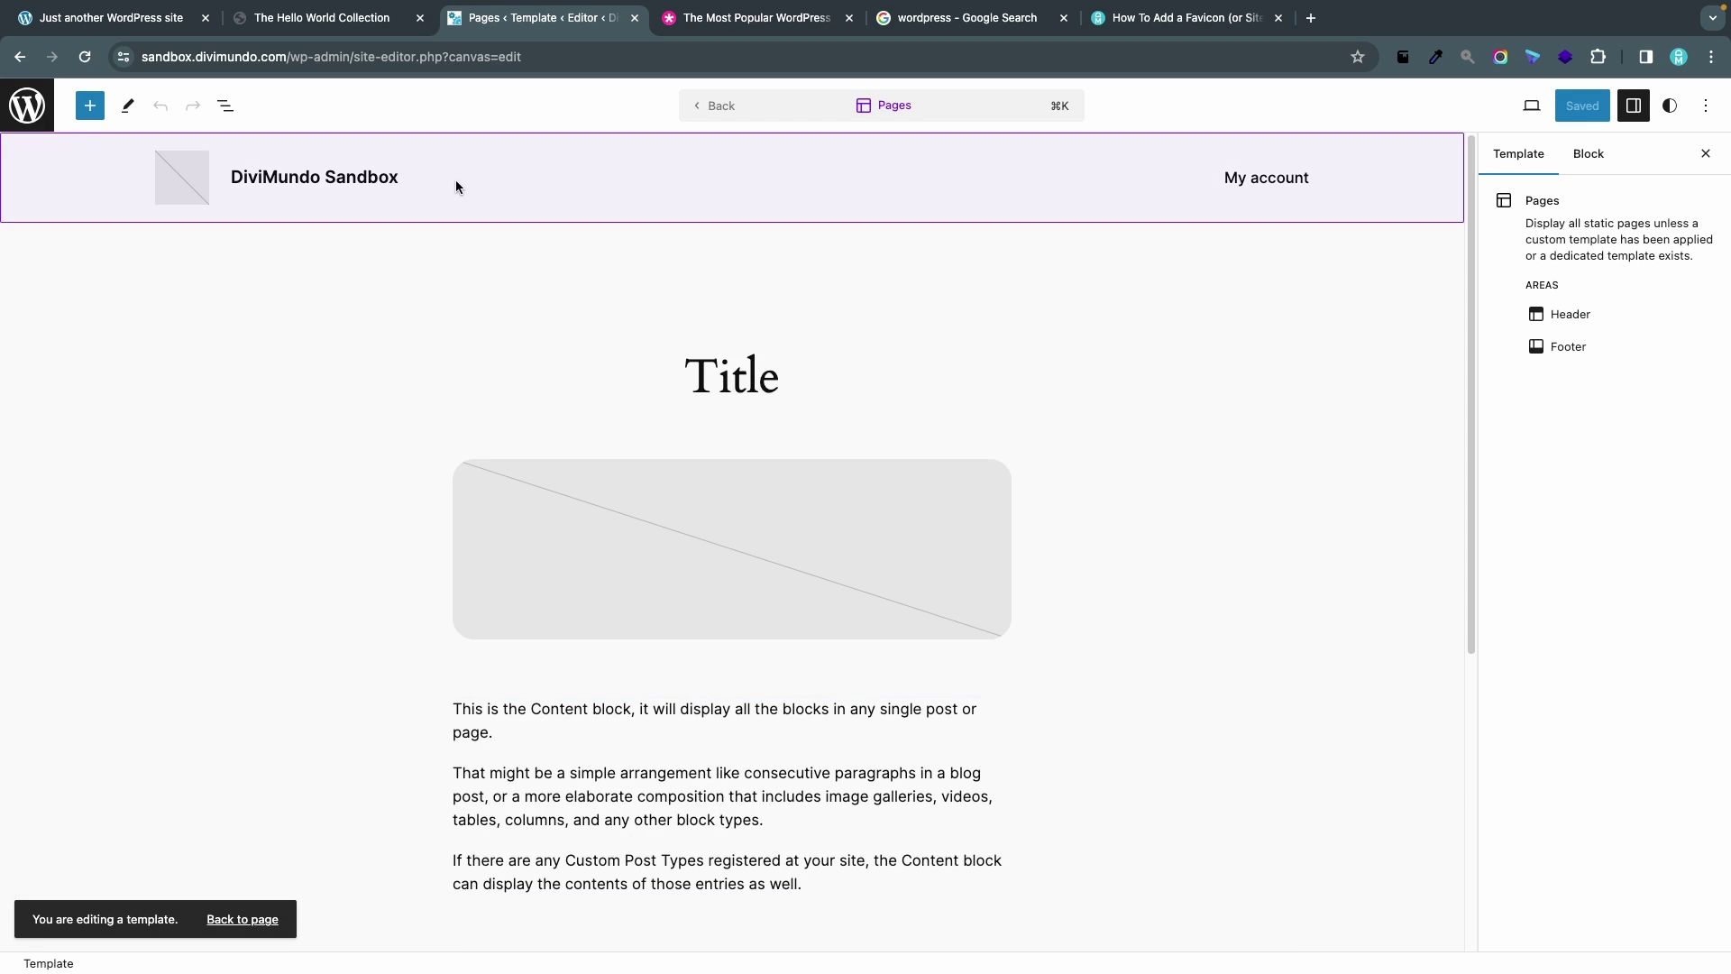
click(179, 181)
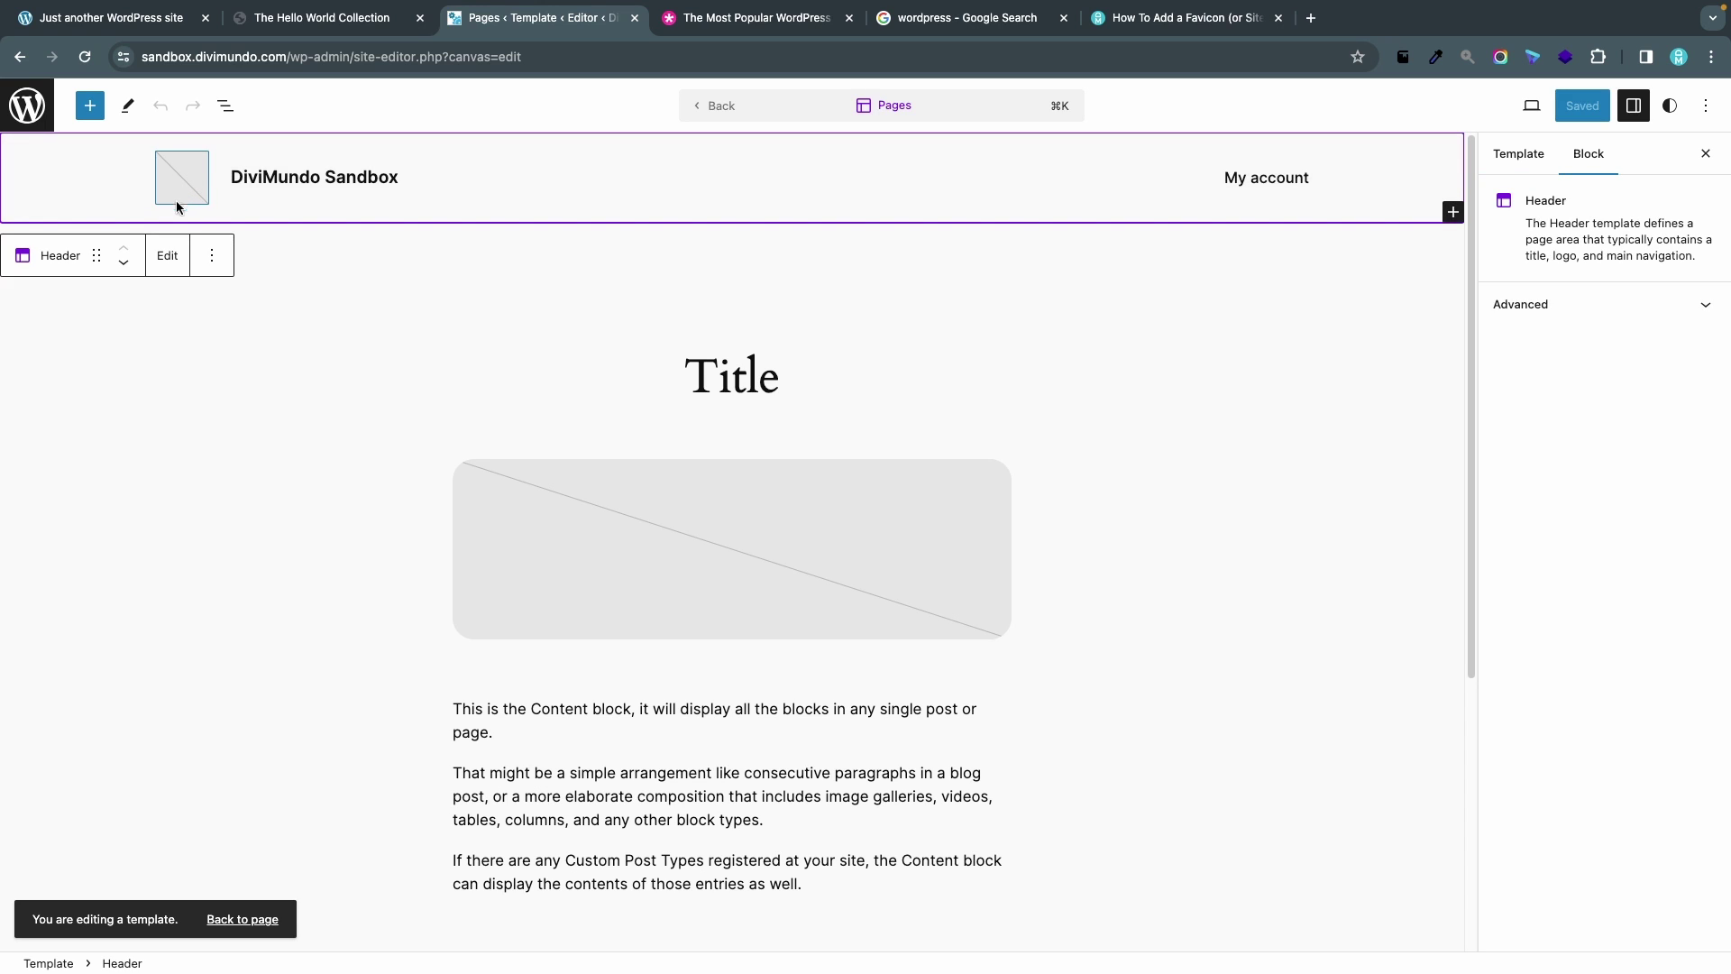
click(168, 258)
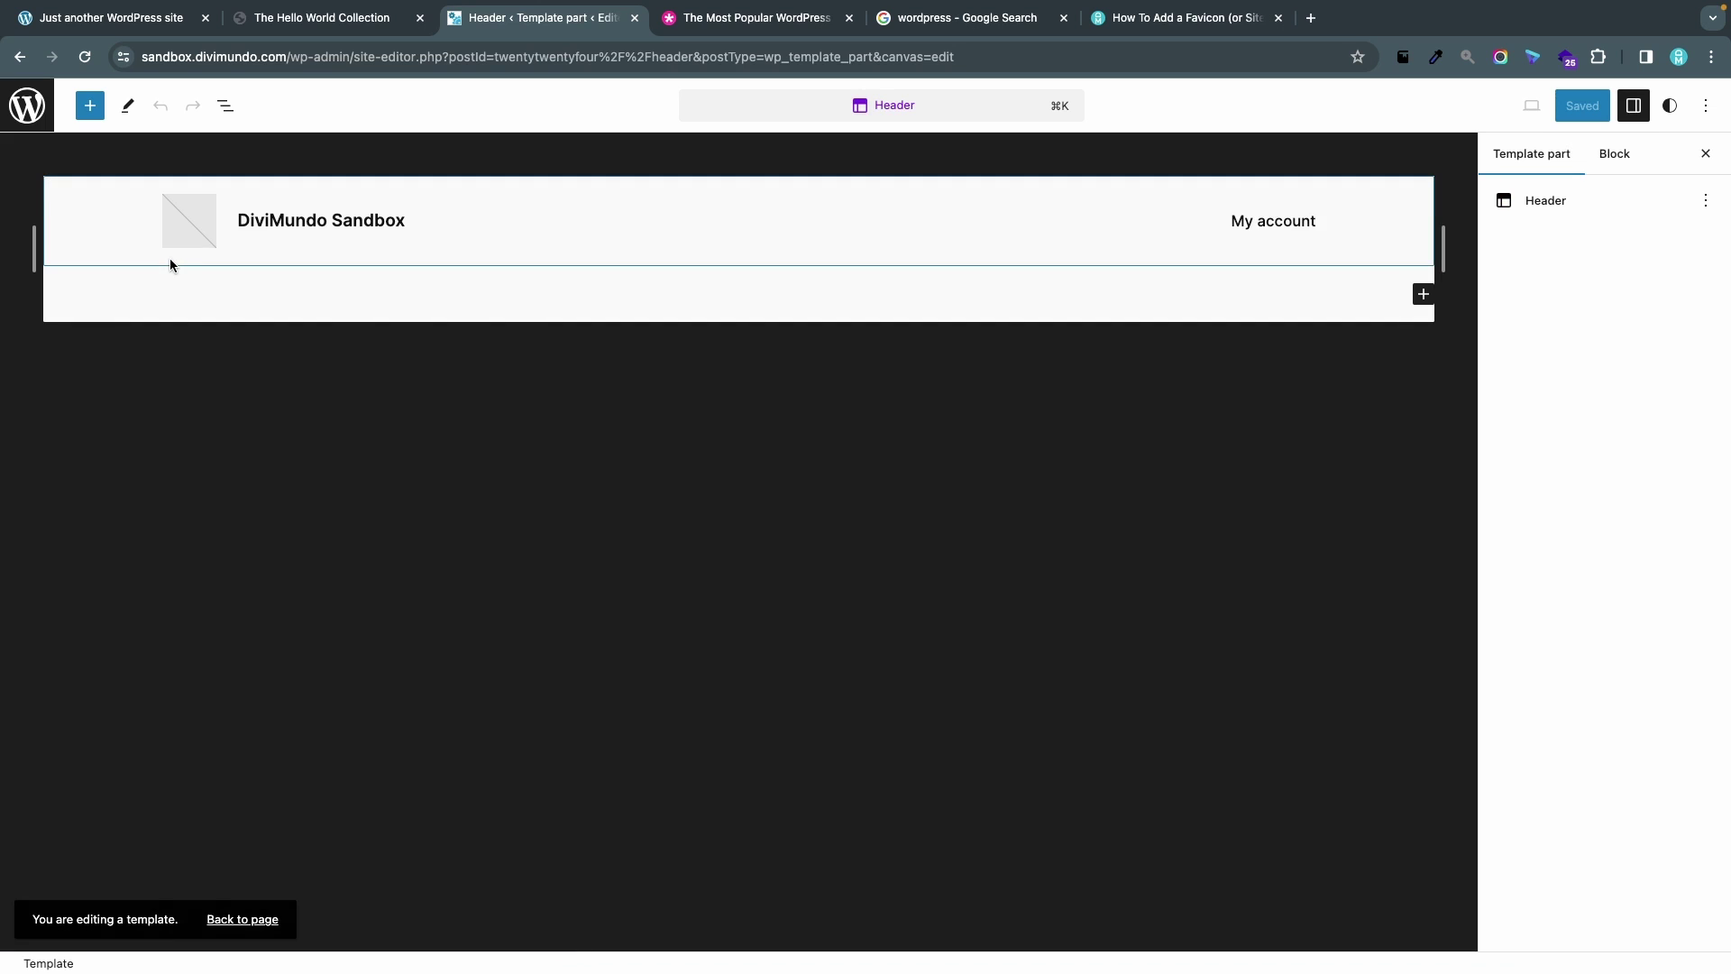
click(182, 230)
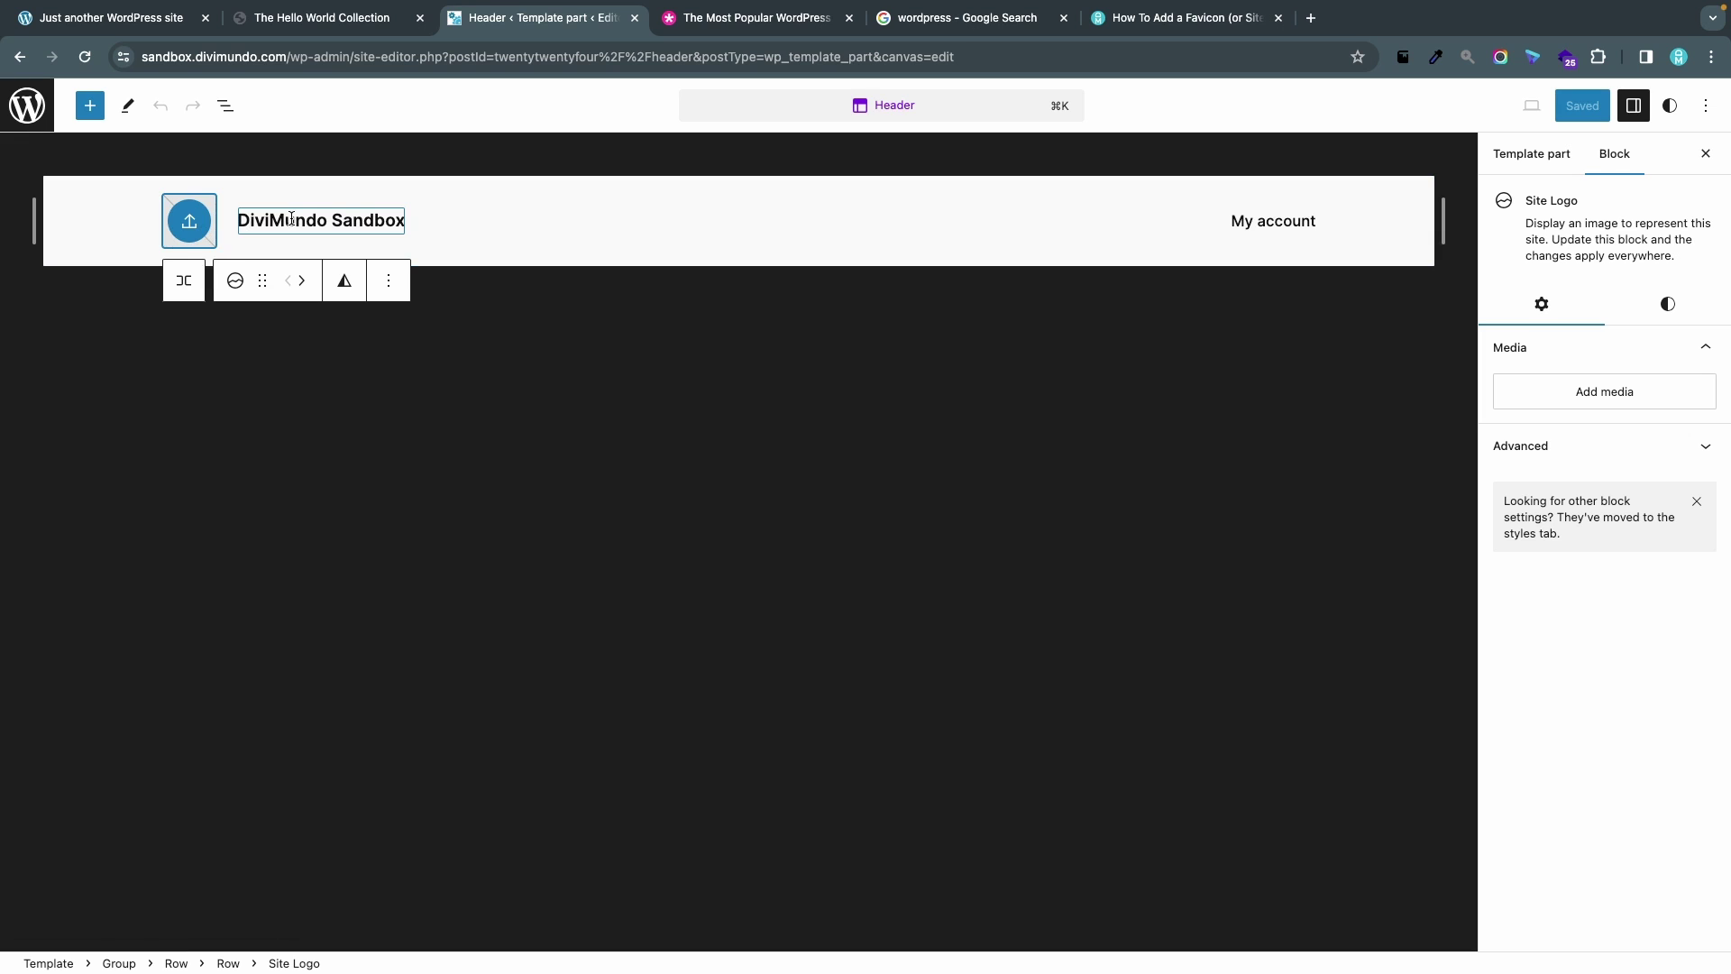
- Make divimundo-big-png.png the header site logo at 120 px width and enable Use as site icon
click(1612, 400)
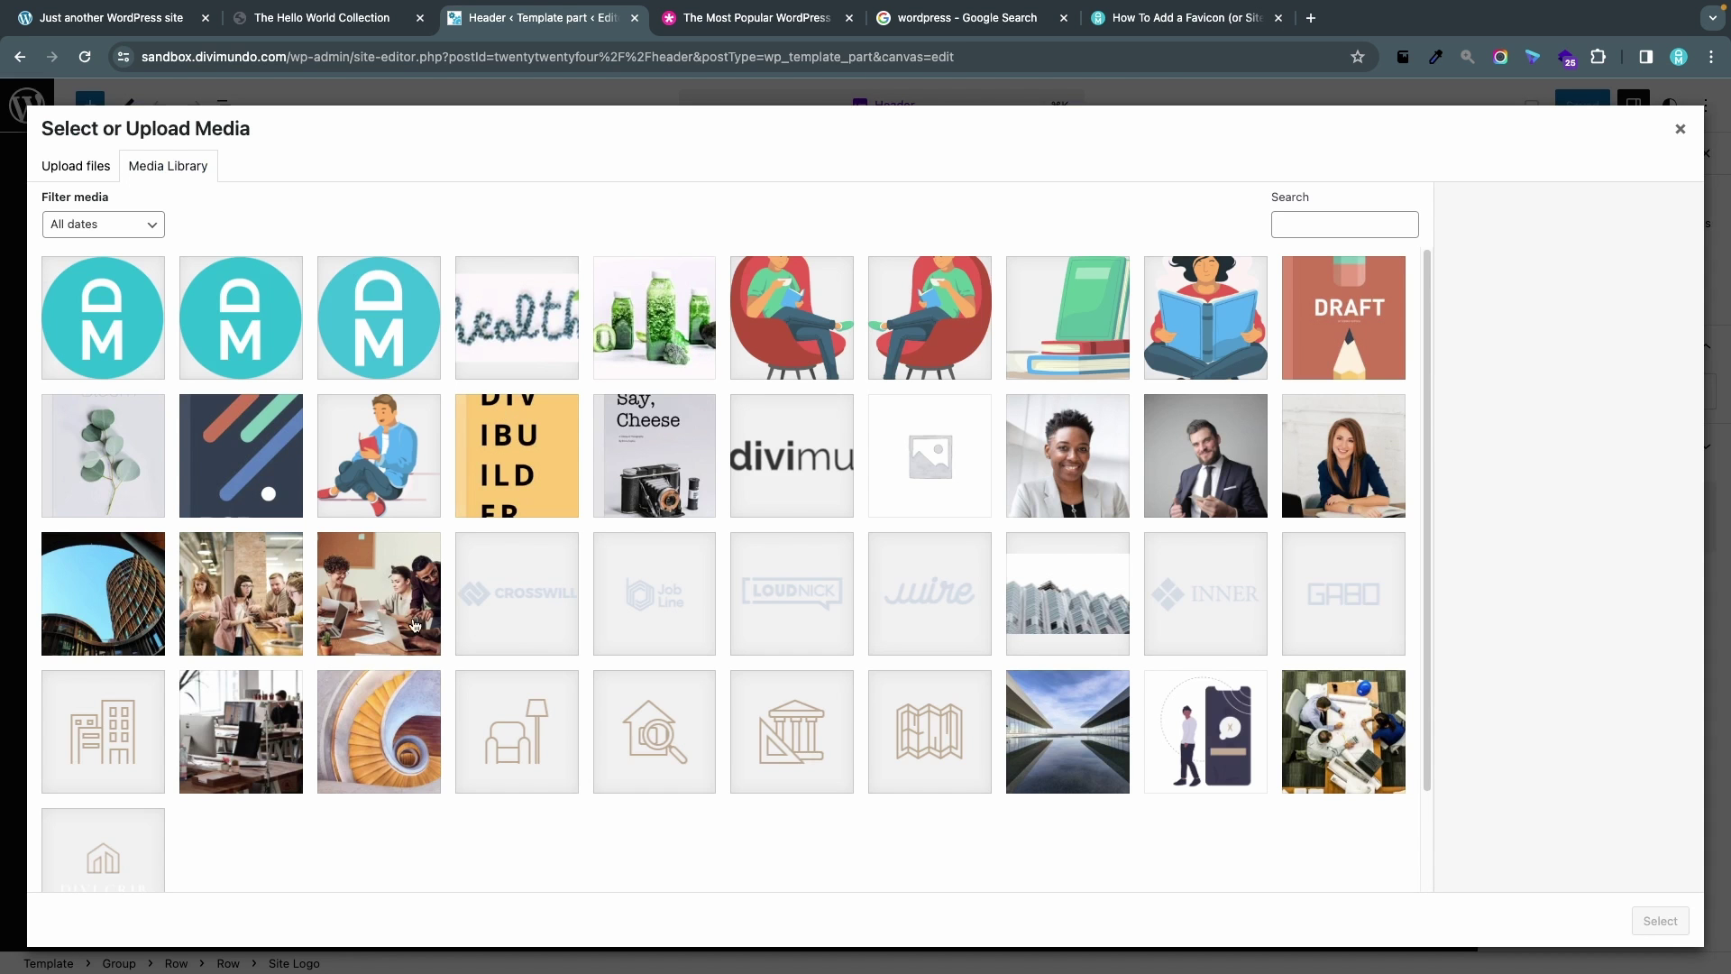
scroll(377, 664, down, 1)
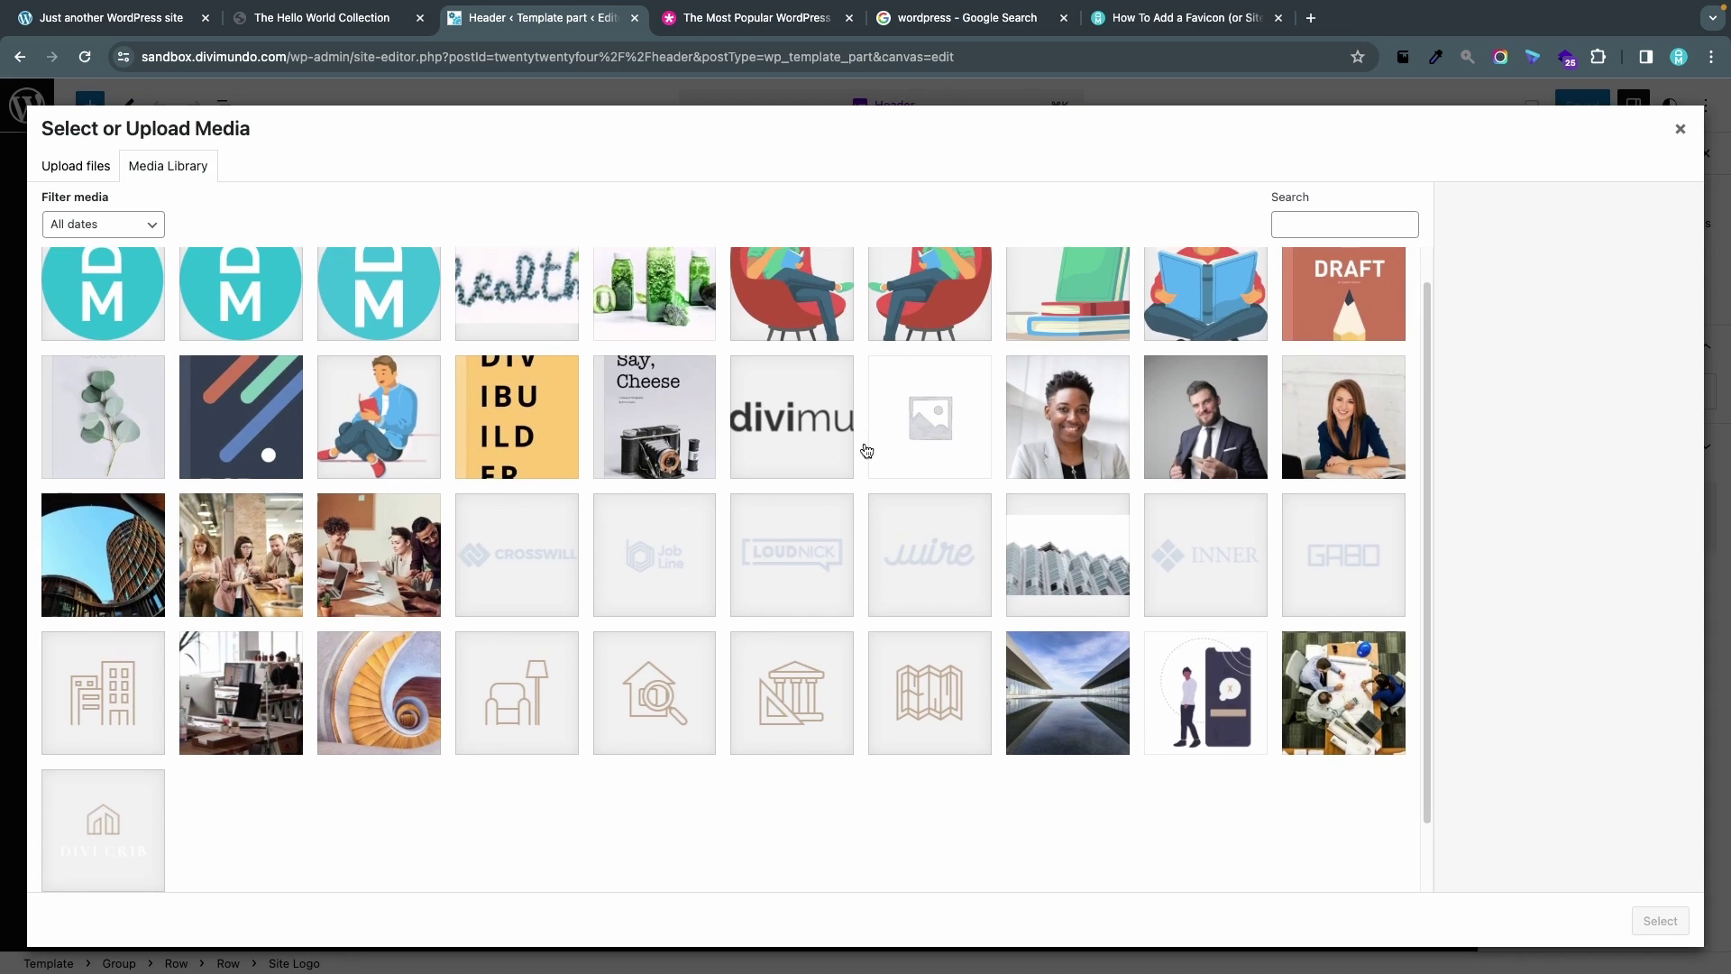
click(820, 438)
click(1658, 917)
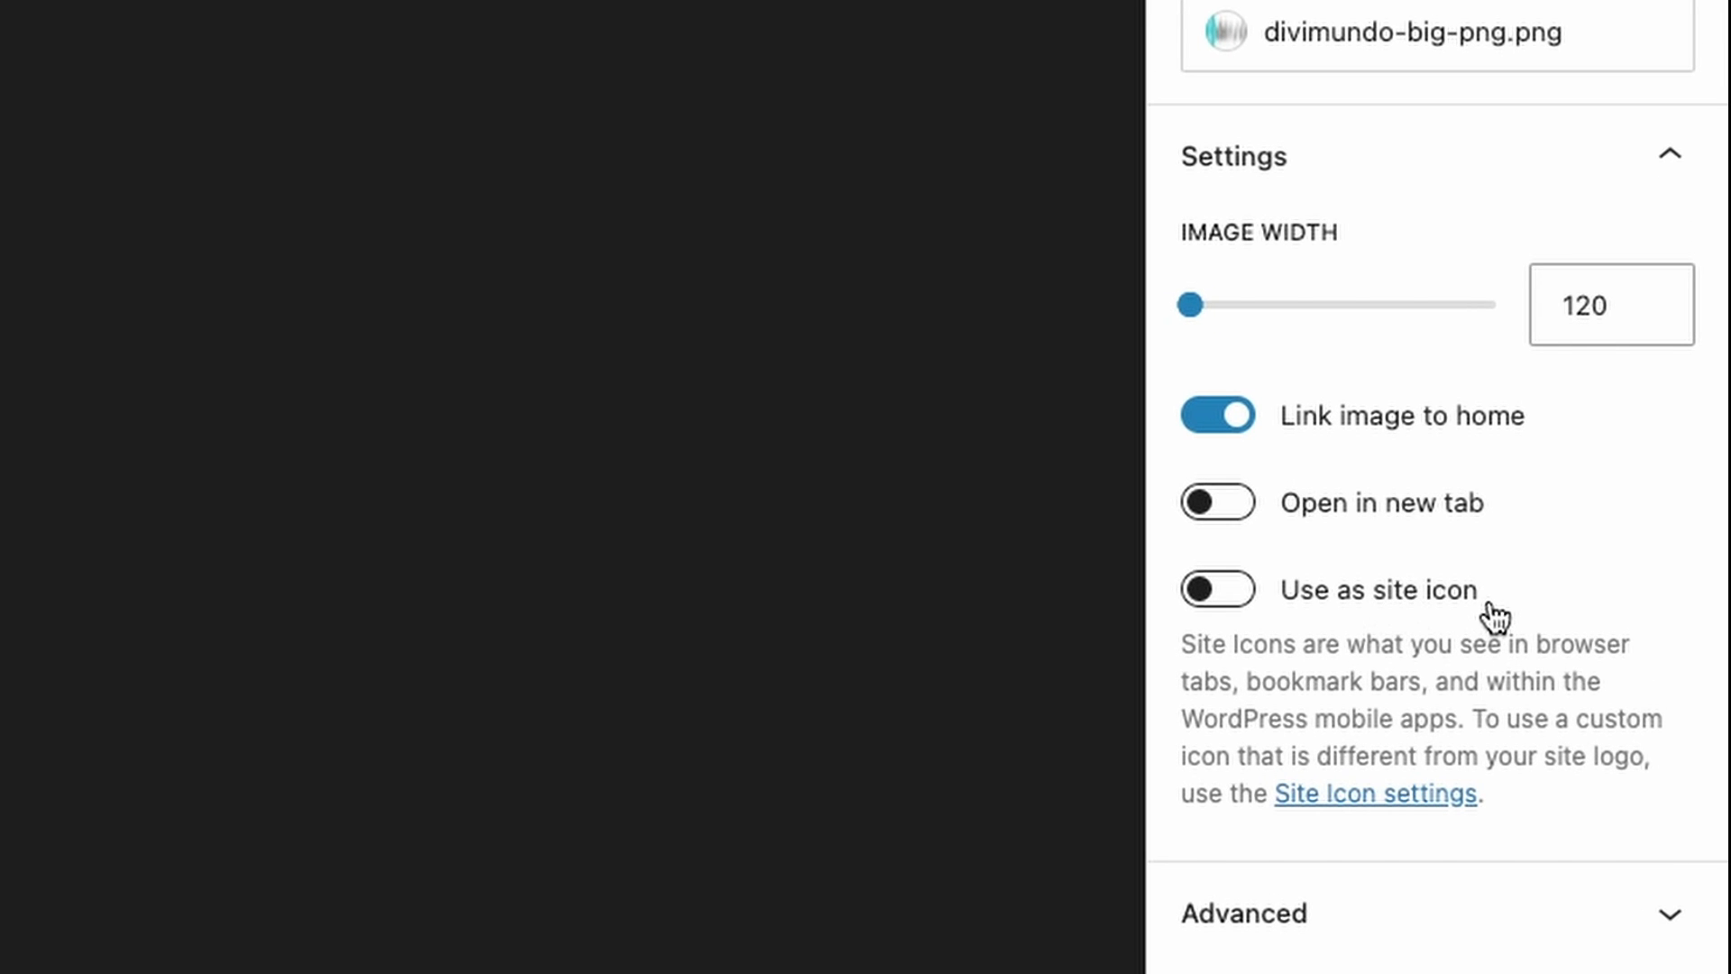
click(1228, 608)
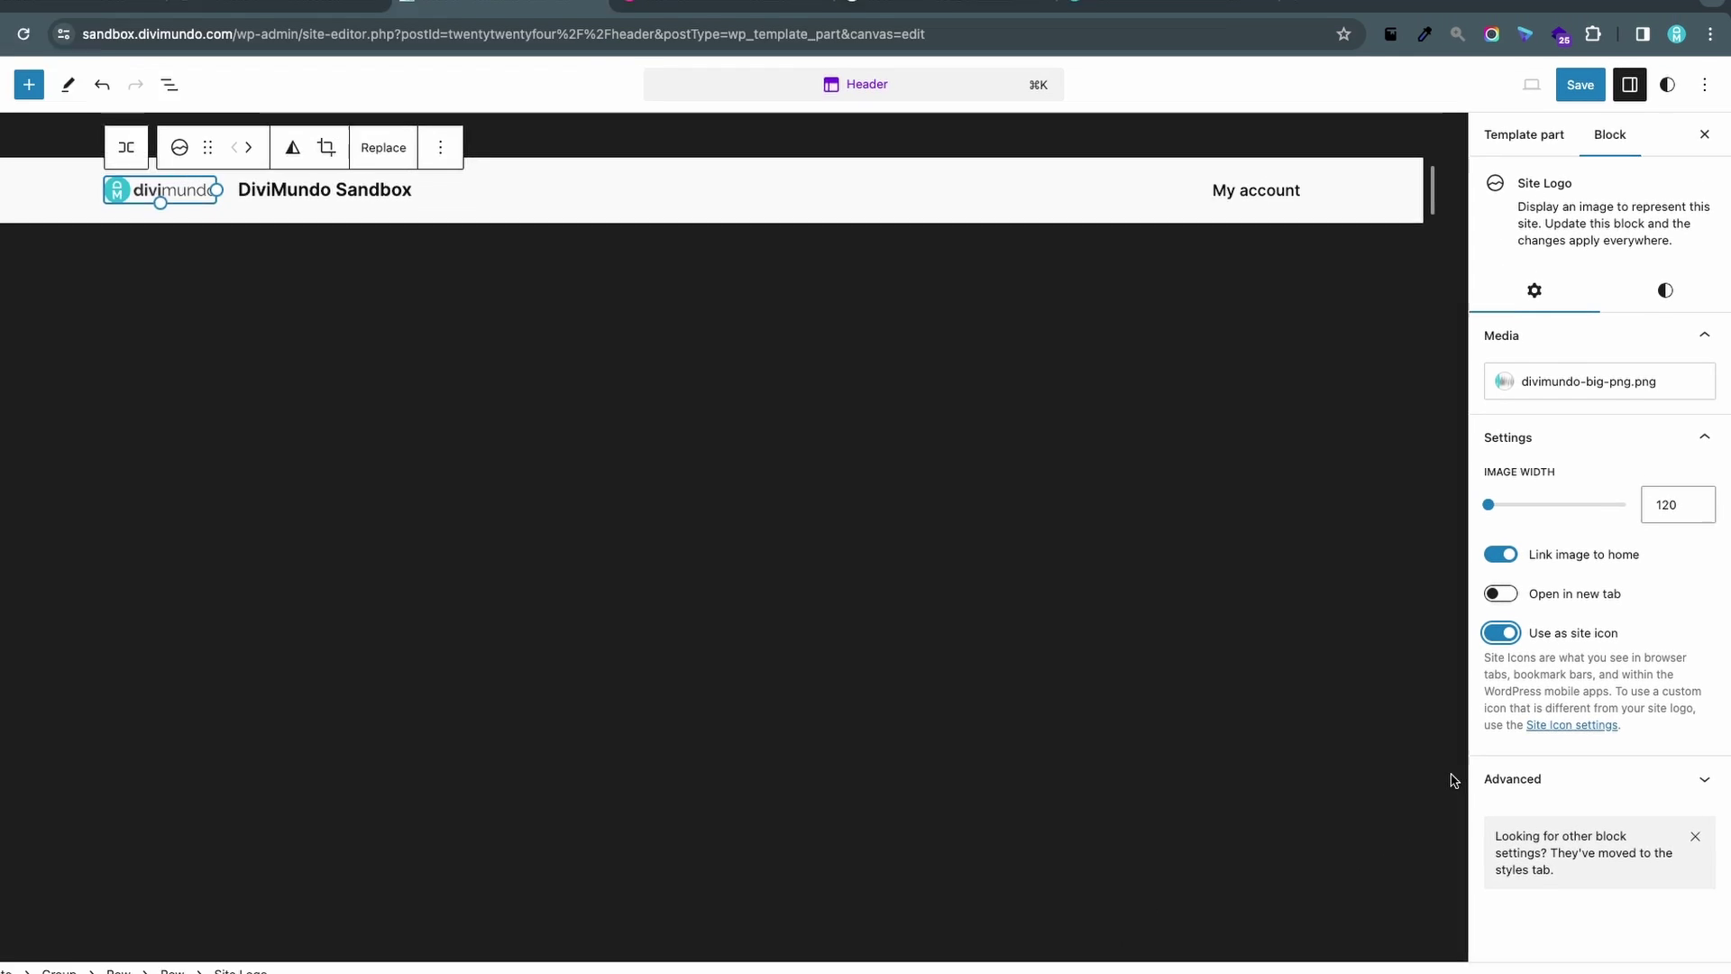
- Save the pending Logo, Icon and Header changes
click(1582, 87)
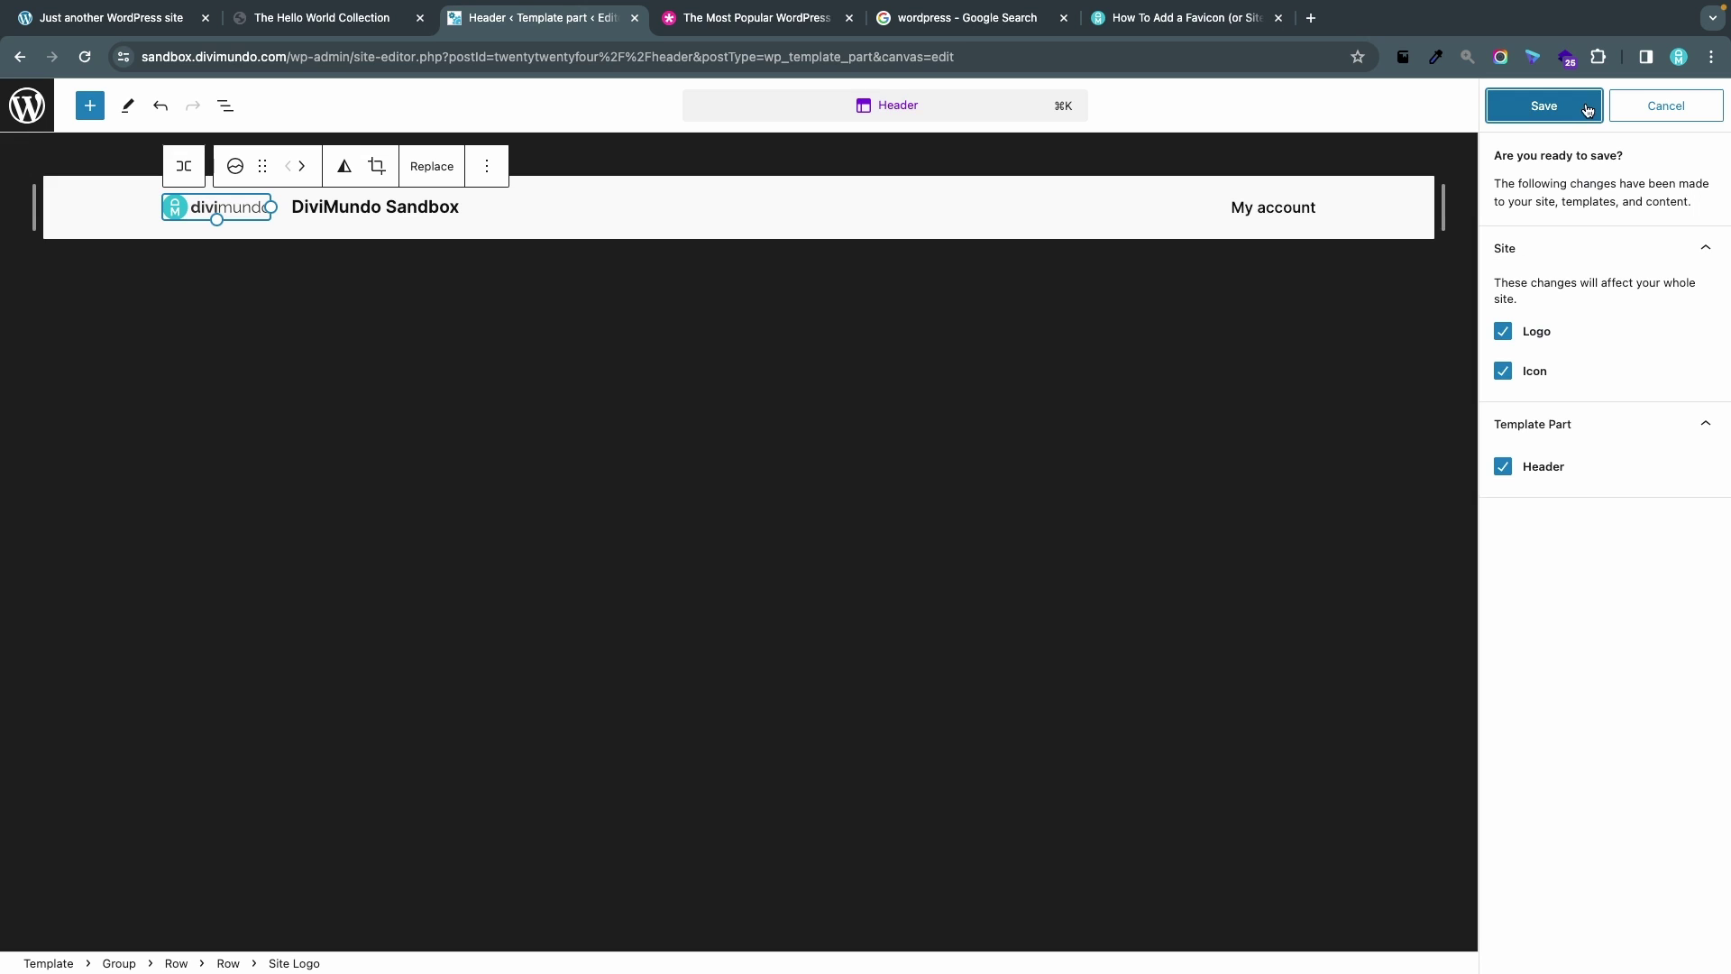
click(1577, 118)
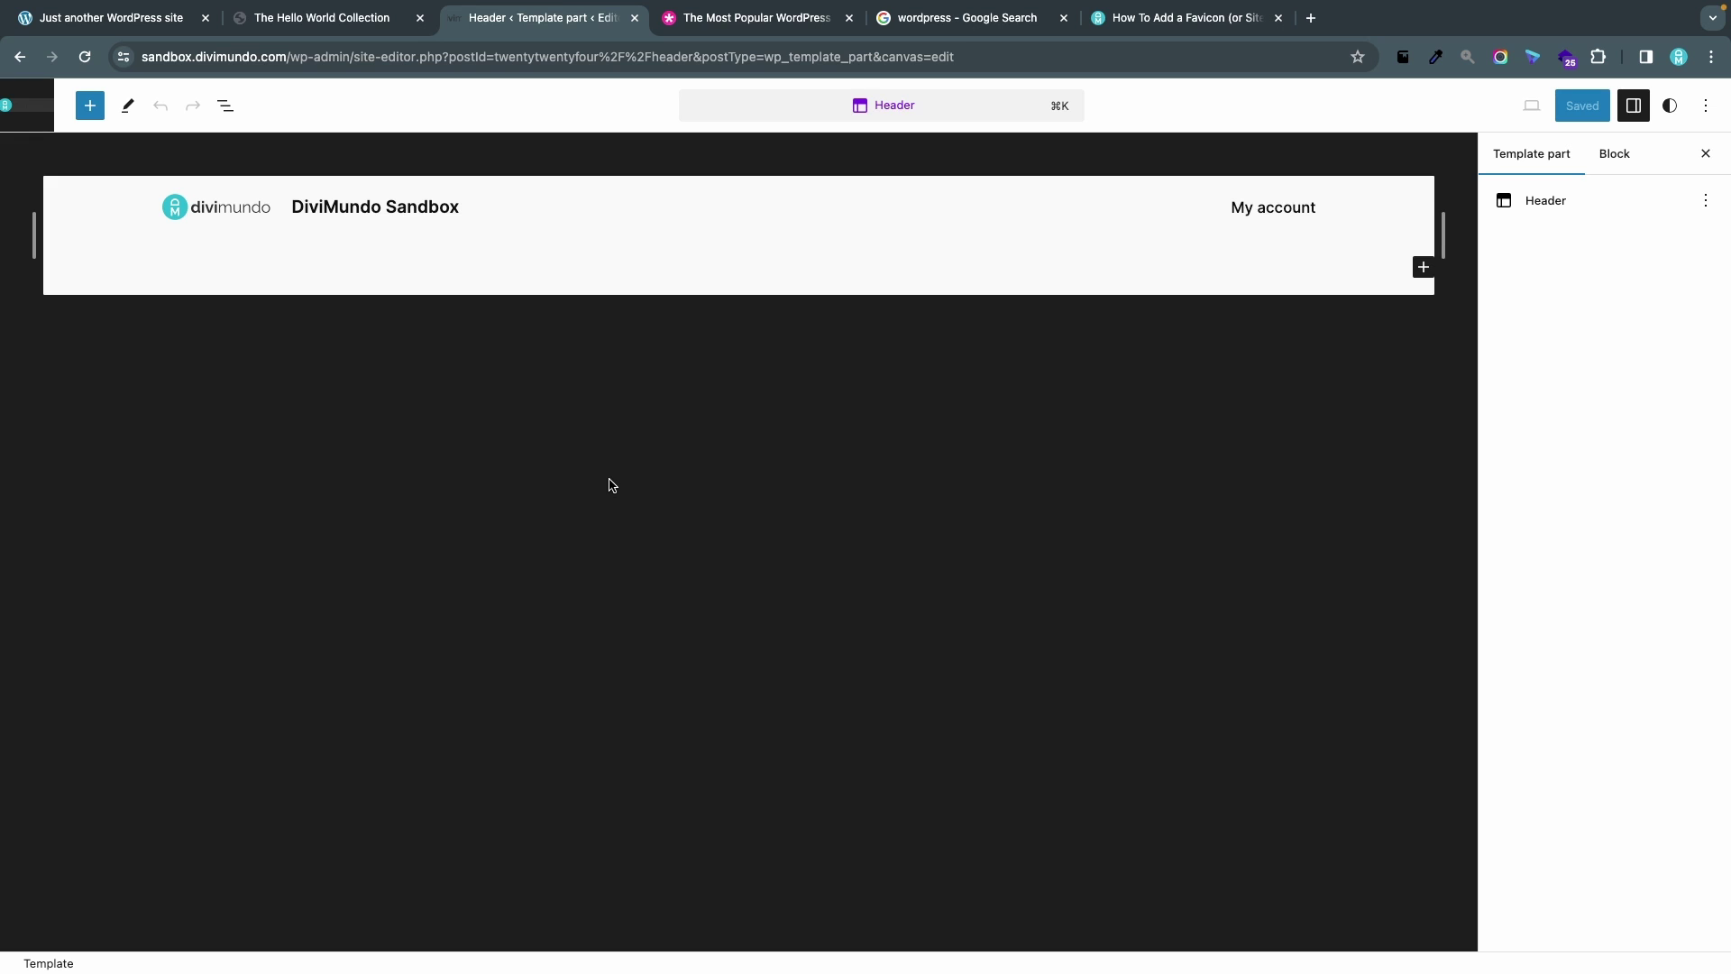
- Switch off Use as site icon on the Site Logo block and go to the Site Icon settings
click(218, 212)
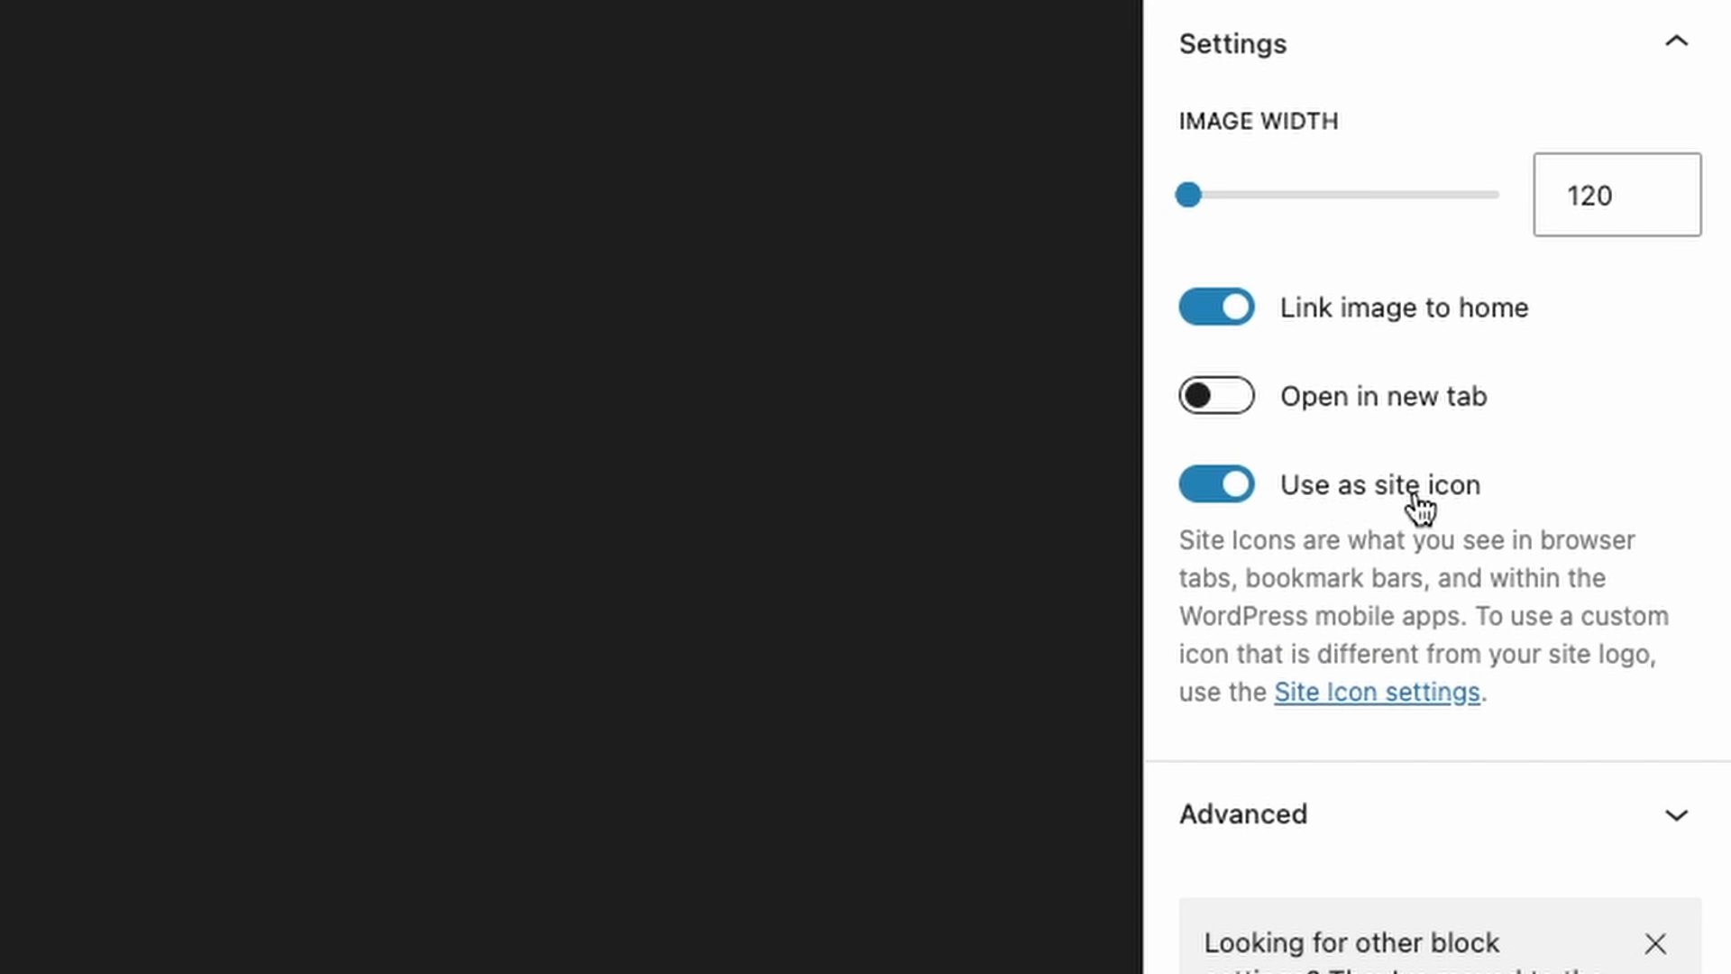
click(1233, 495)
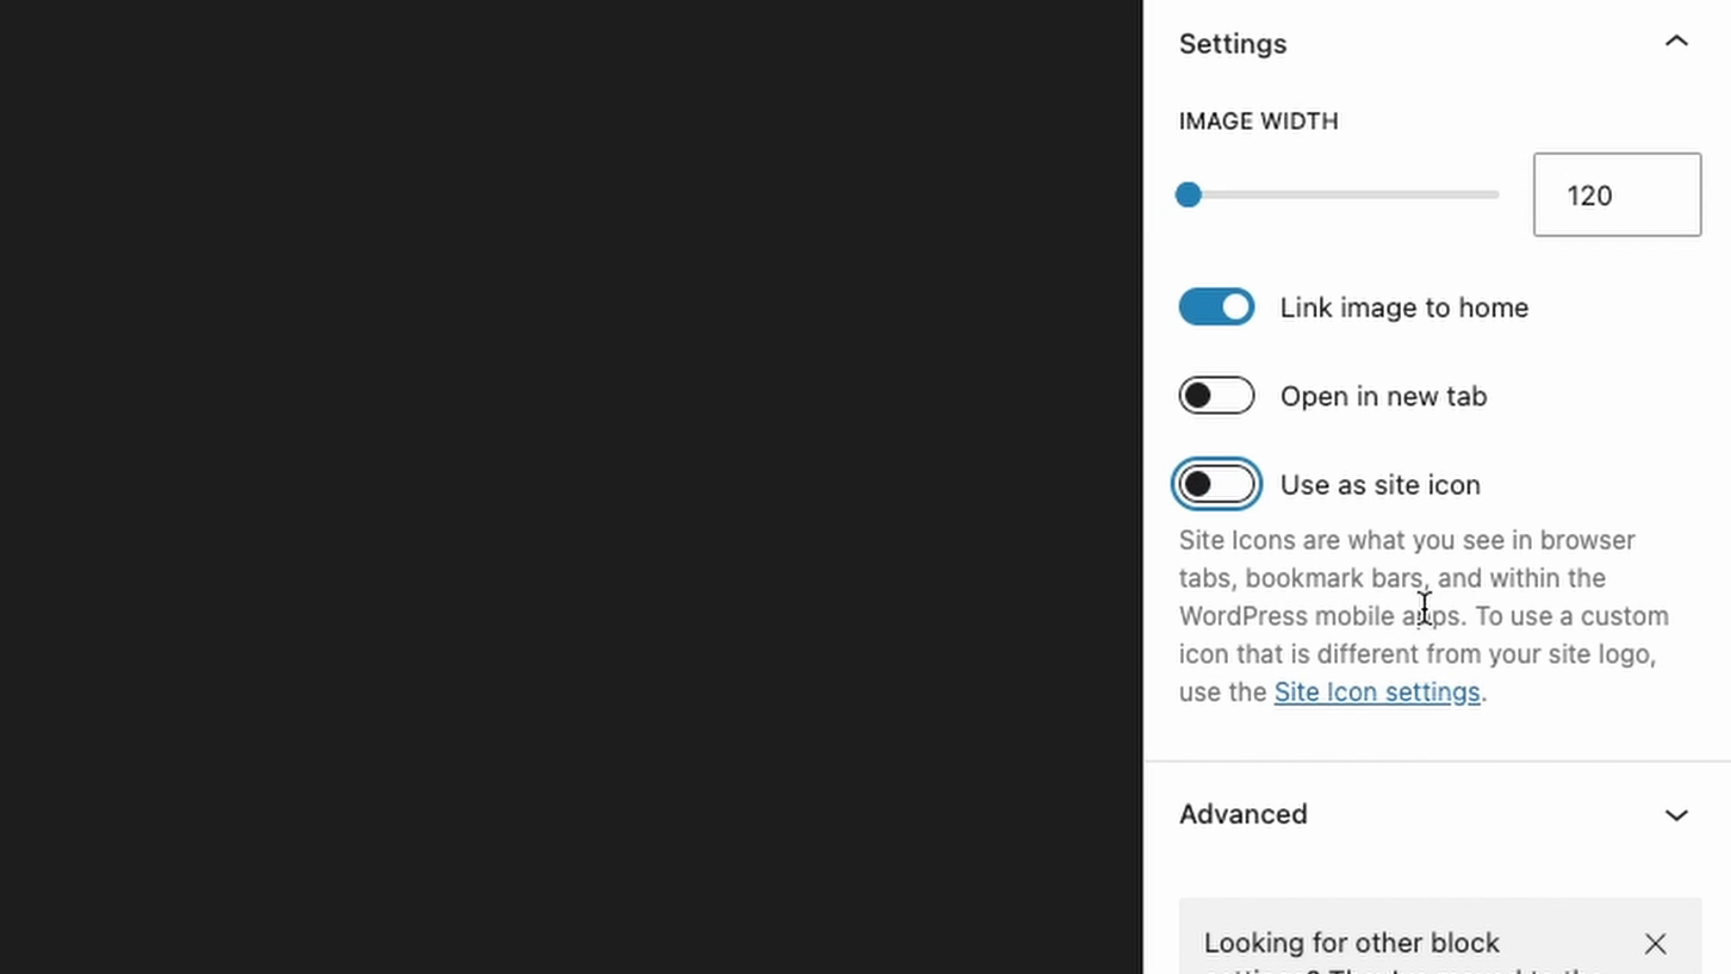
click(1380, 698)
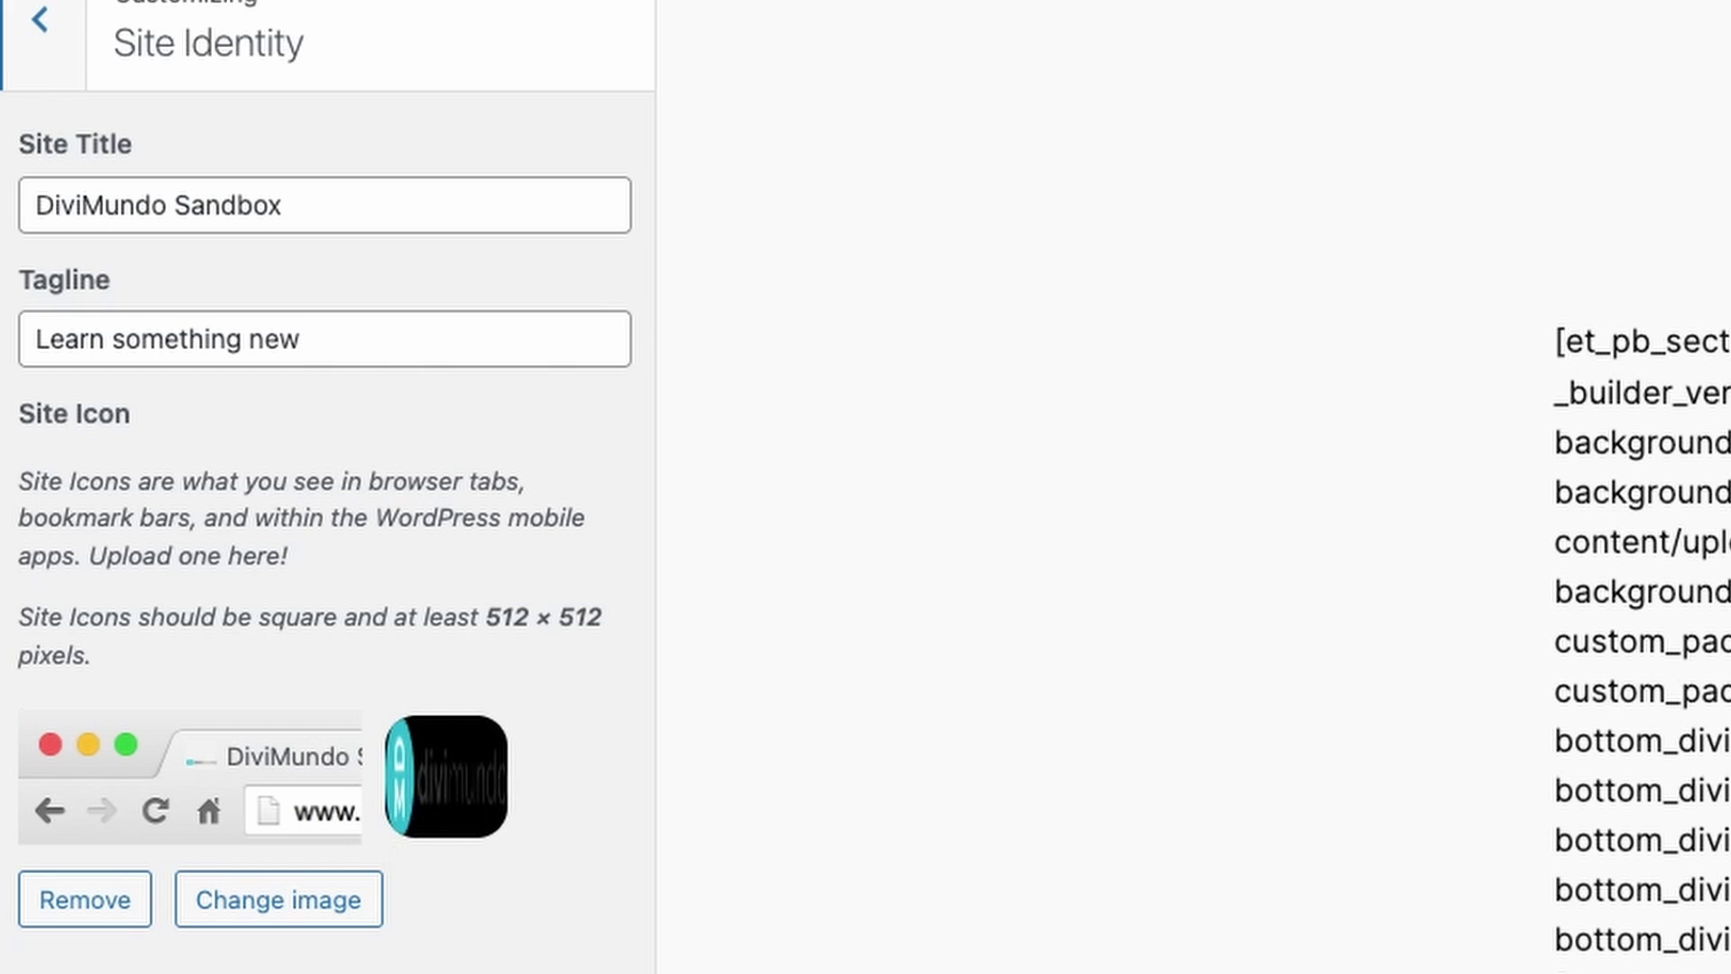
- Replace the site icon with the divimundo image cropped to the round DM circle, and publish
click(83, 902)
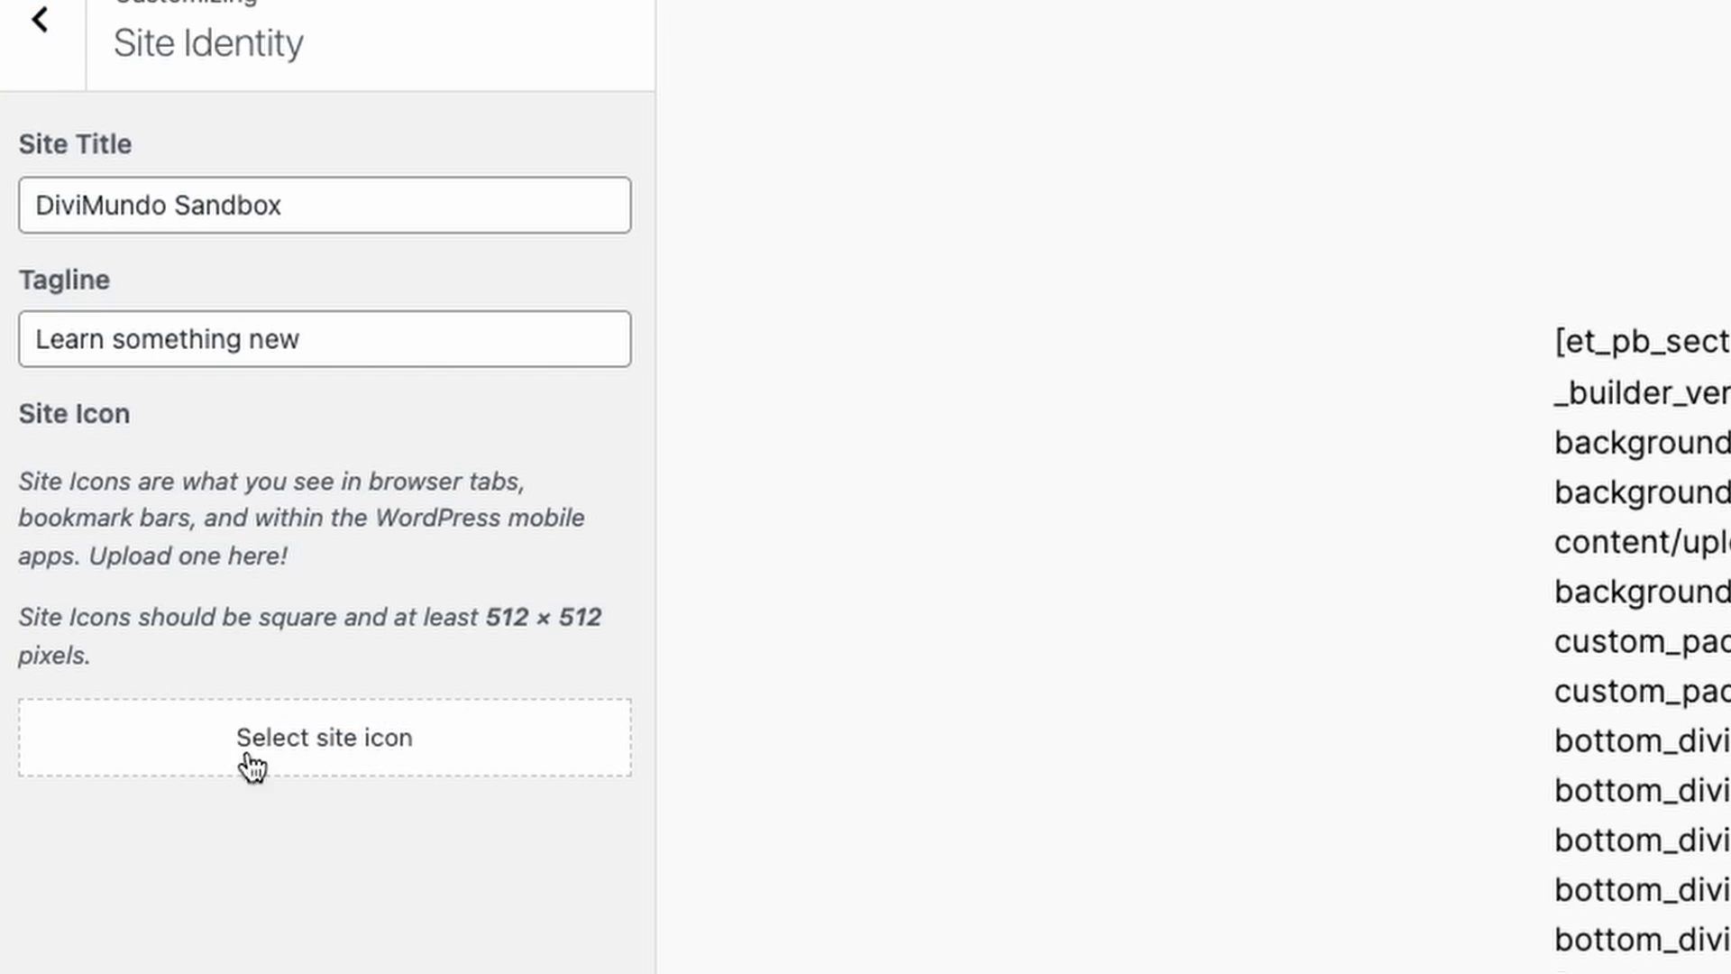
click(324, 761)
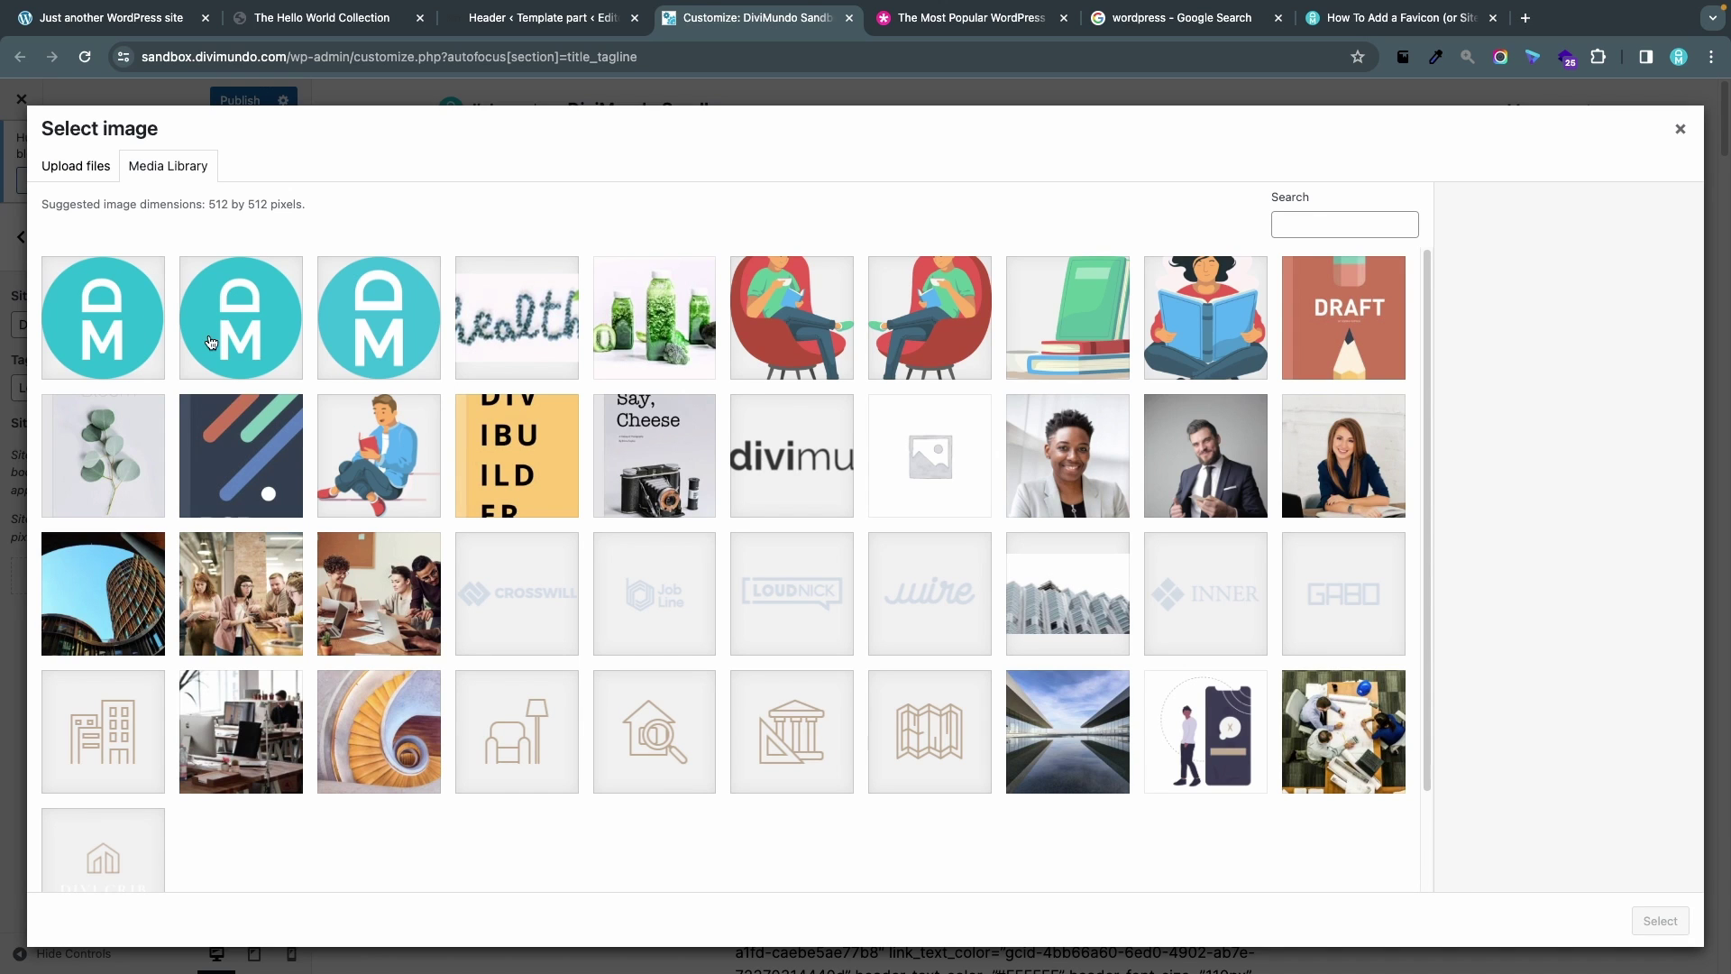
click(779, 463)
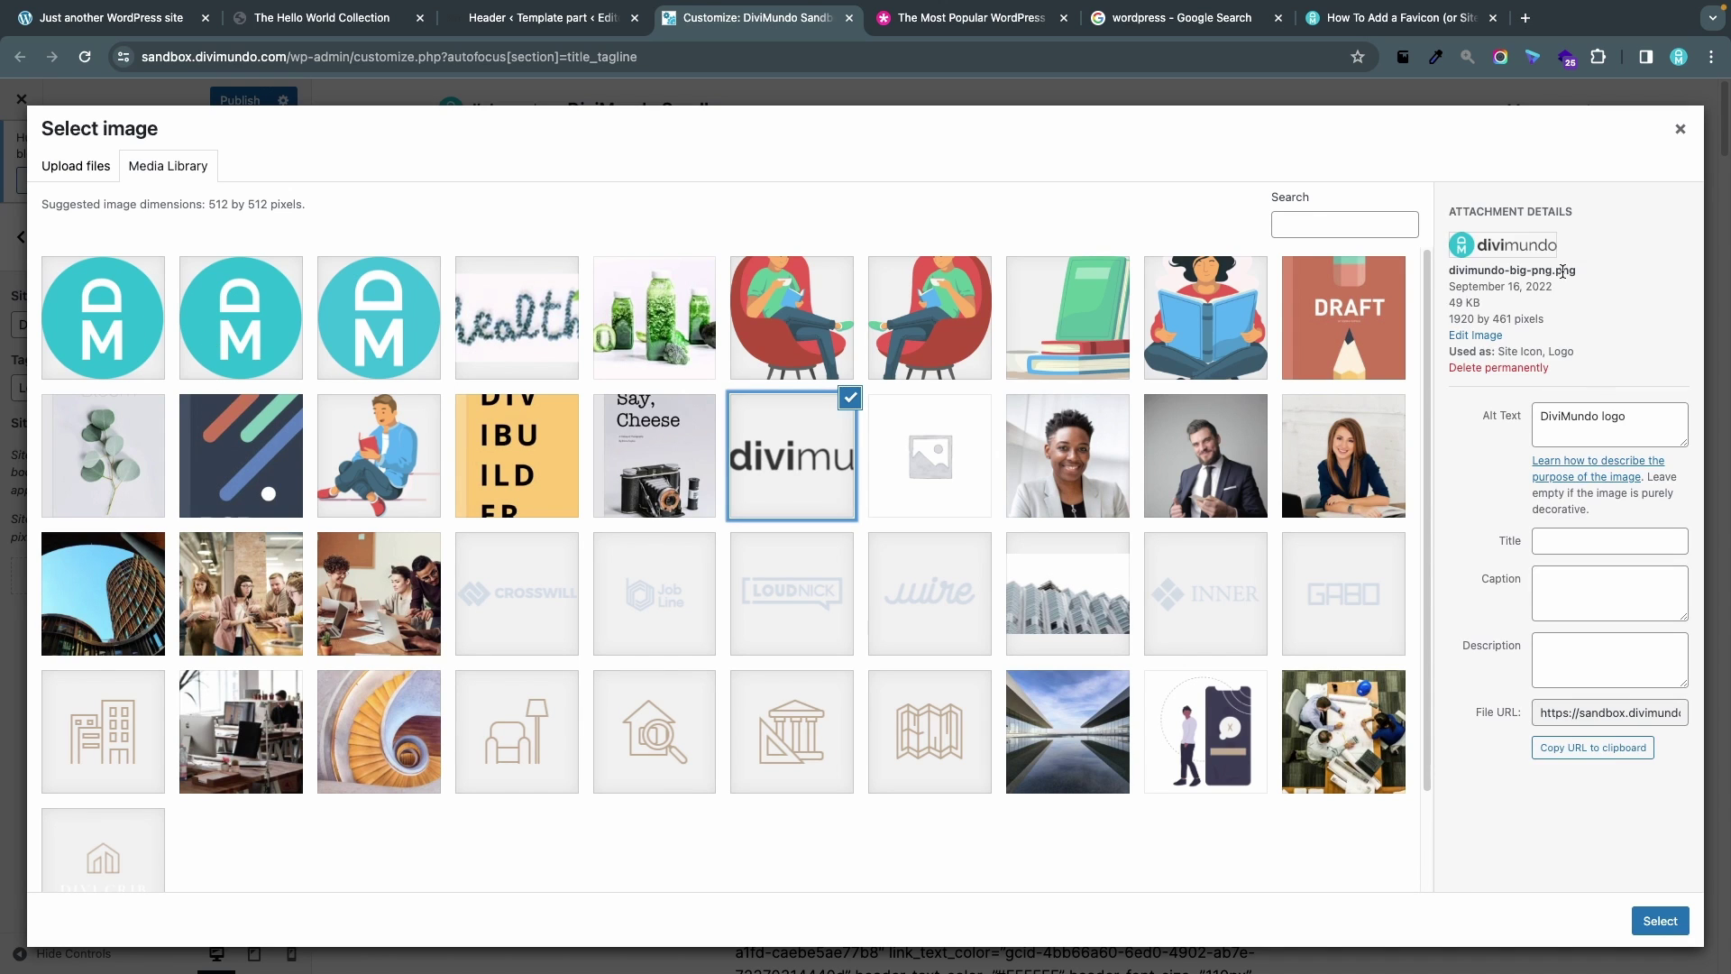
click(1659, 920)
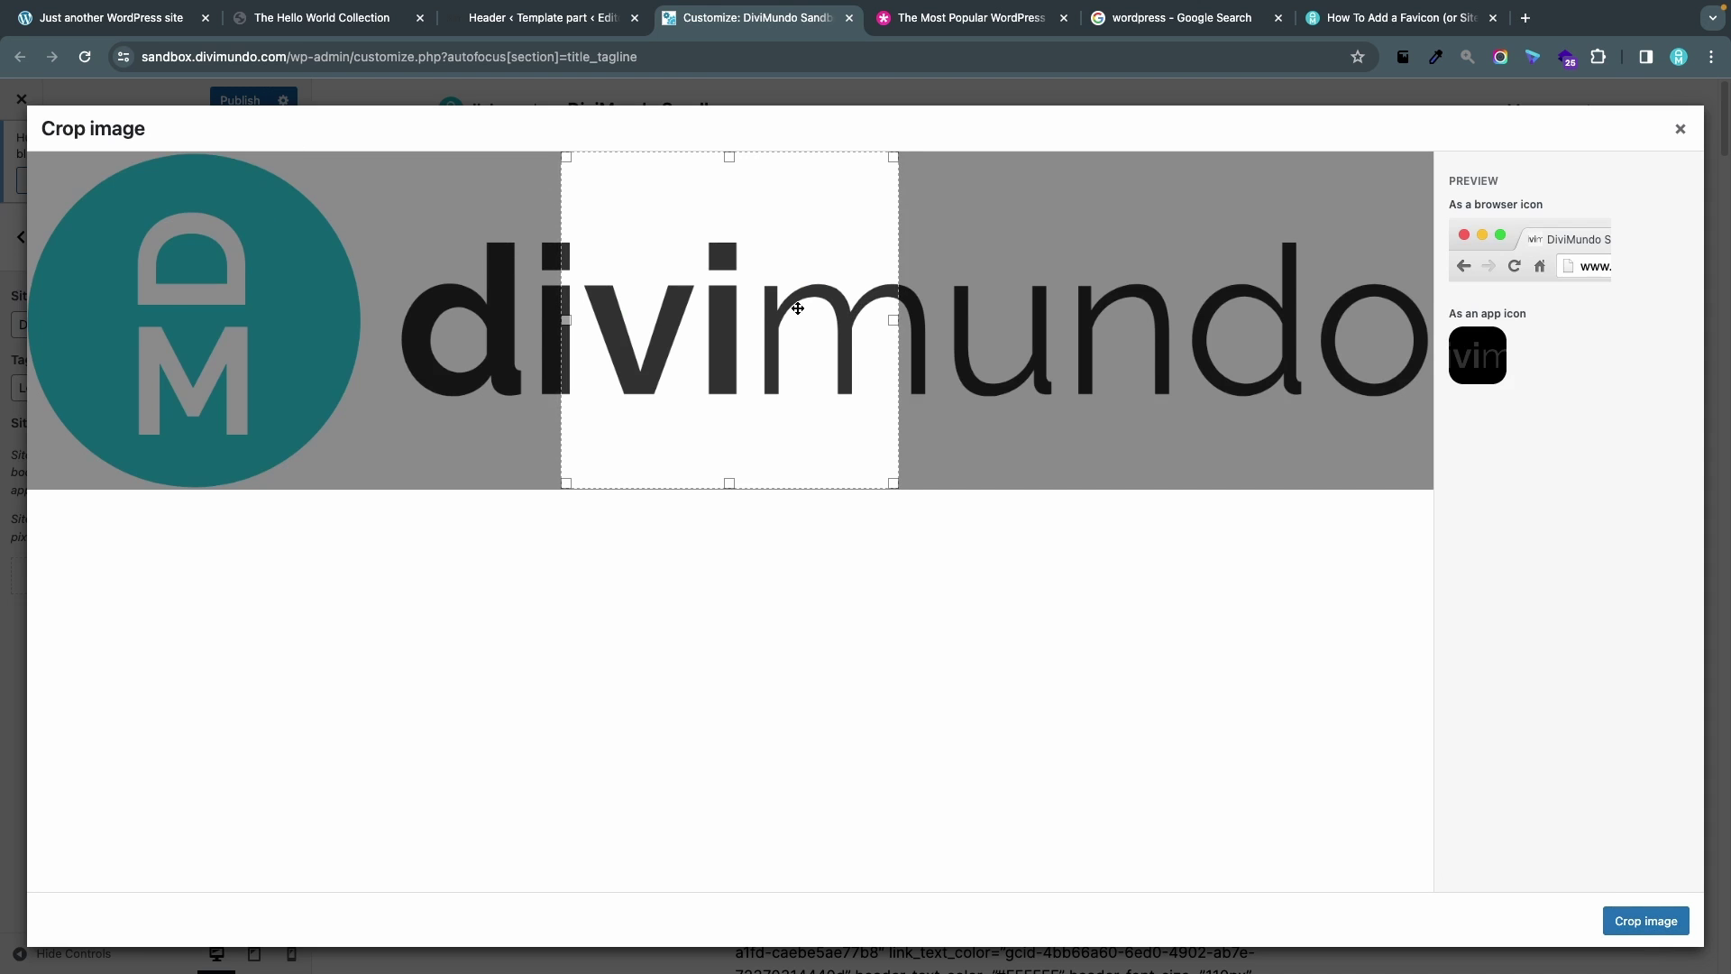
drag(798, 308, 259, 282)
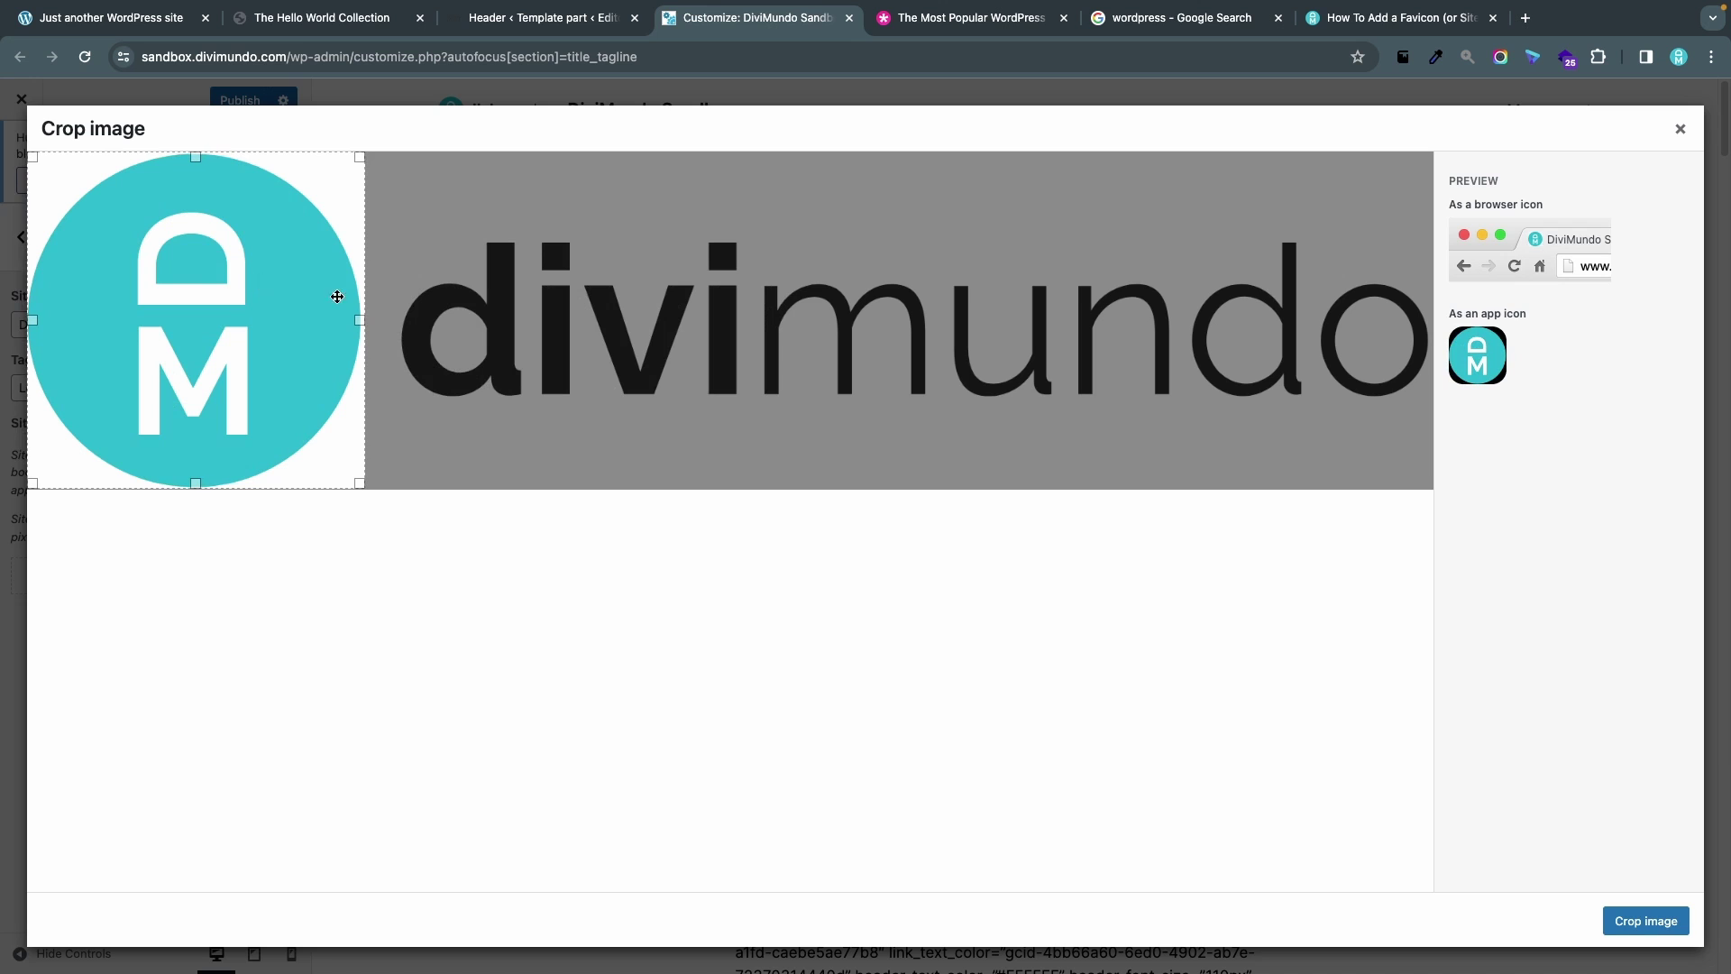
click(1657, 924)
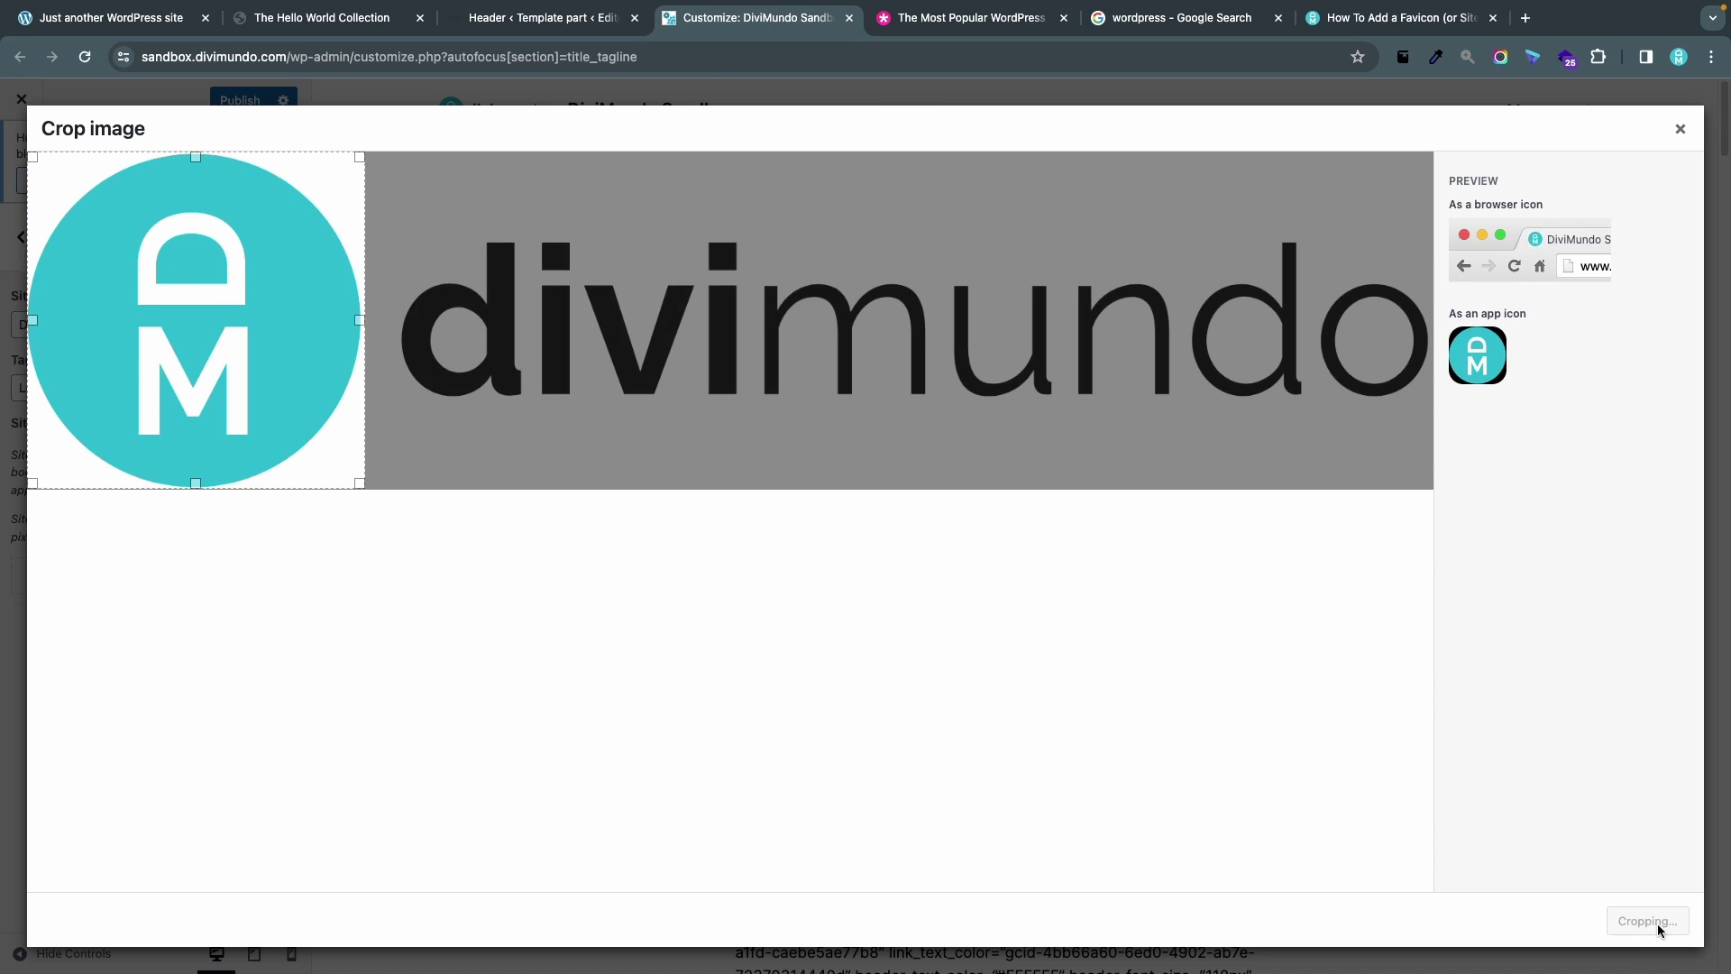
click(238, 100)
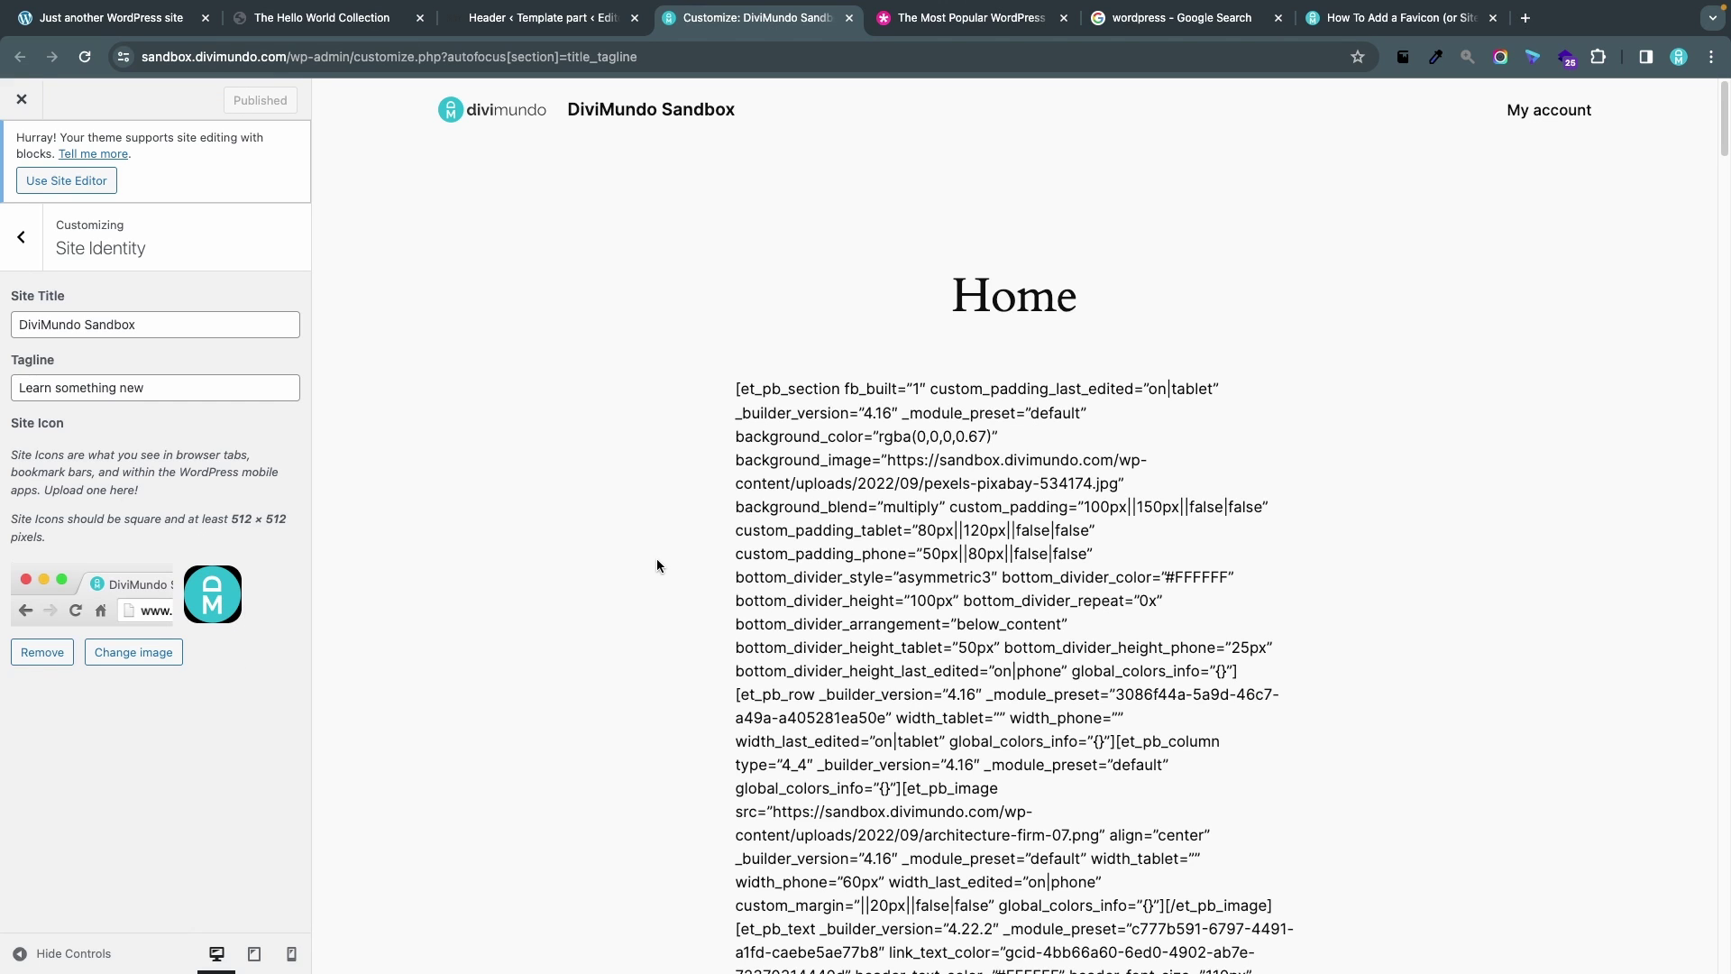
- Trim the address to sandbox.divimundo.com to load the live front page
double_click(419, 57)
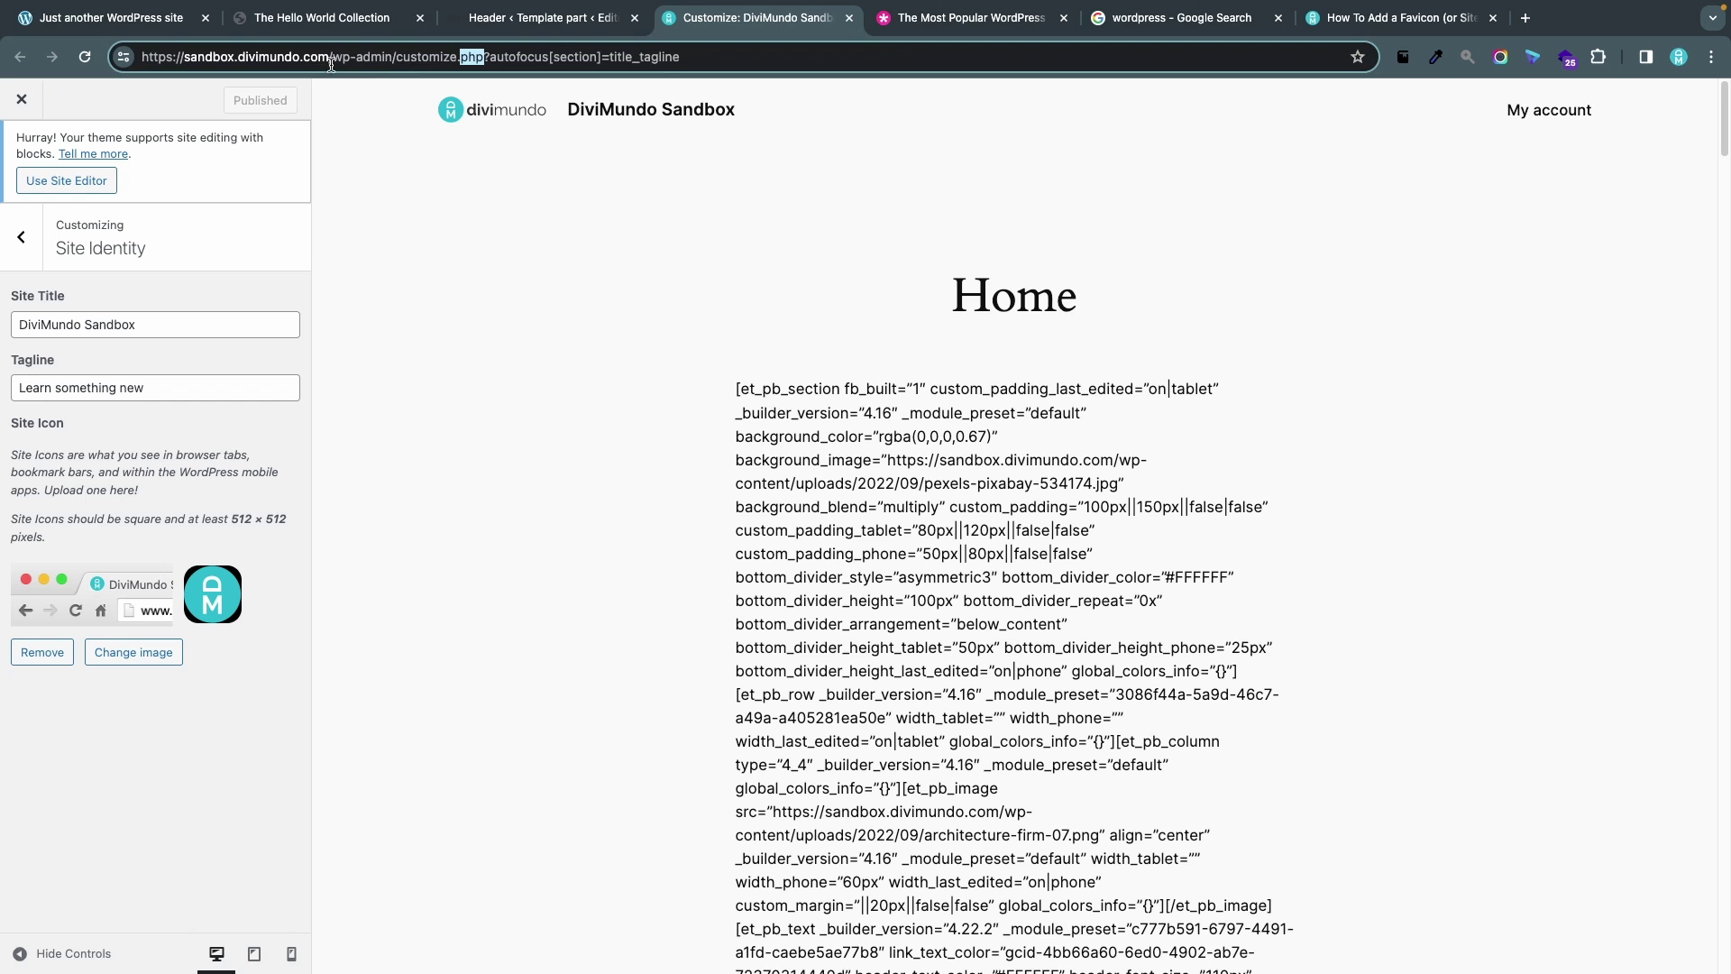
drag(331, 57, 963, 78)
key(BackSpace)
key(Return)
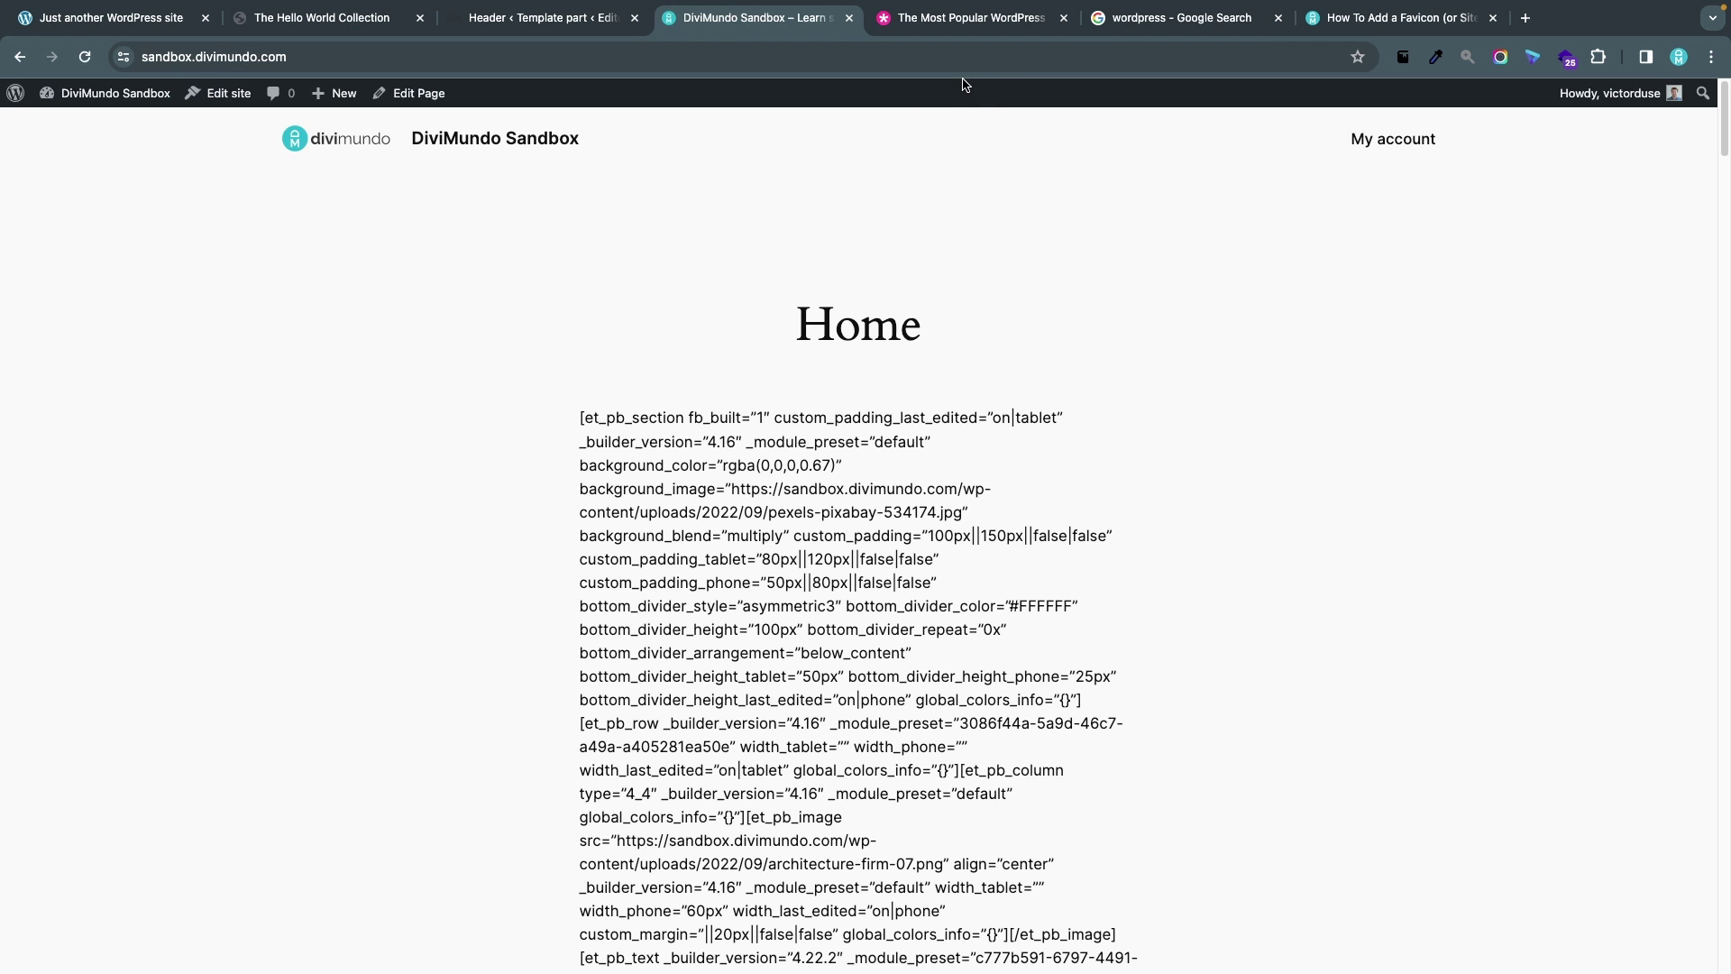